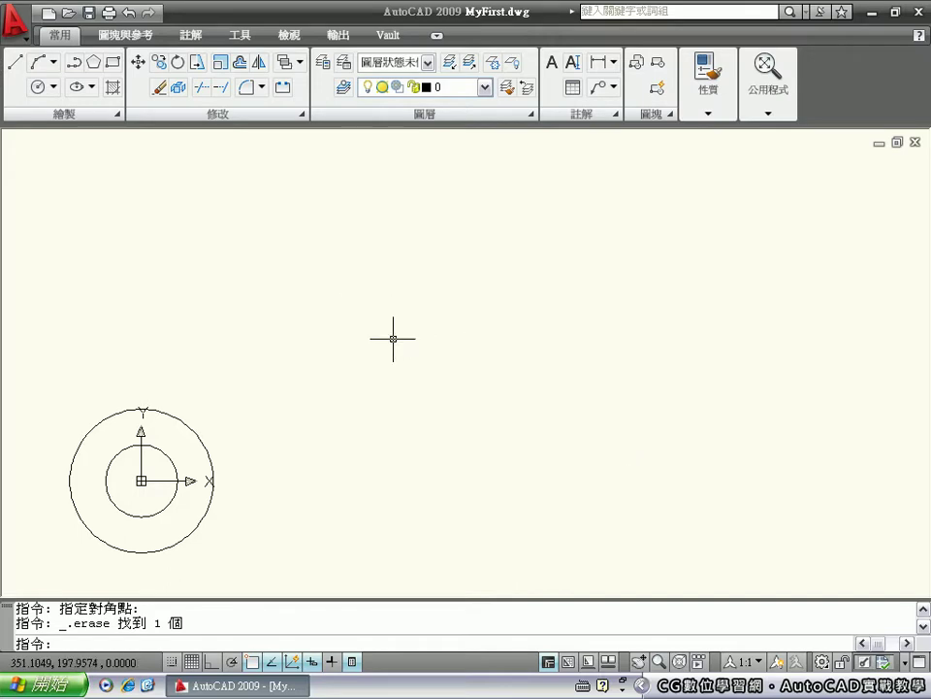
- Zoom out and pan down so the circles and UCS icon sit small near the centre
scroll(540, 329, down, 3)
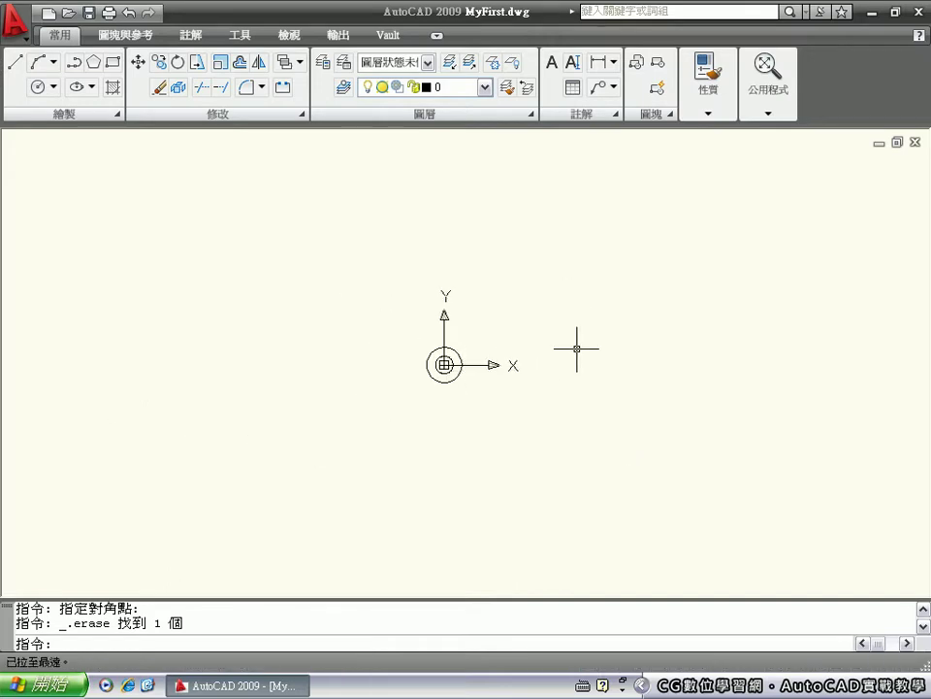
mouse_move(616, 314)
middle_down()
mouse_move(553, 291)
mouse_move(324, 375)
middle_up()
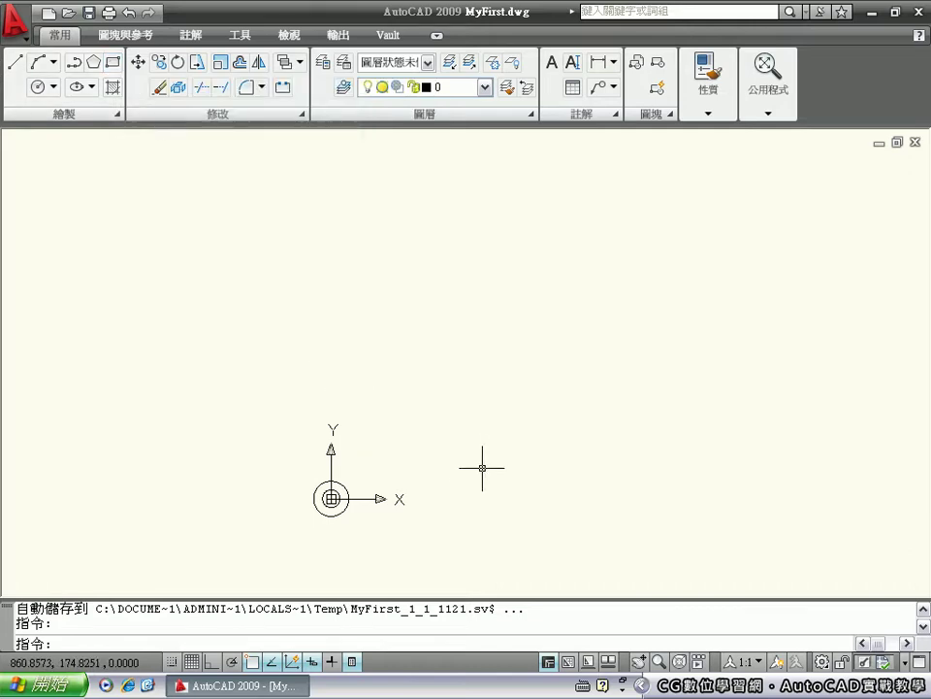
- Draw a rectangle from corner 0,0 with width 420 and height 297
text(rec)
key(Return)
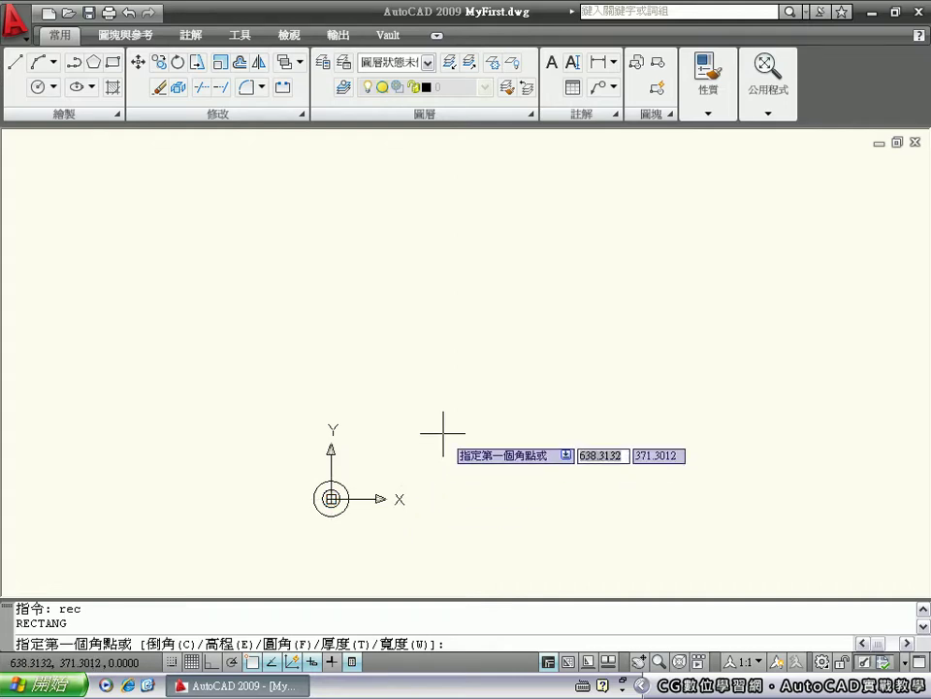
text(0,0)
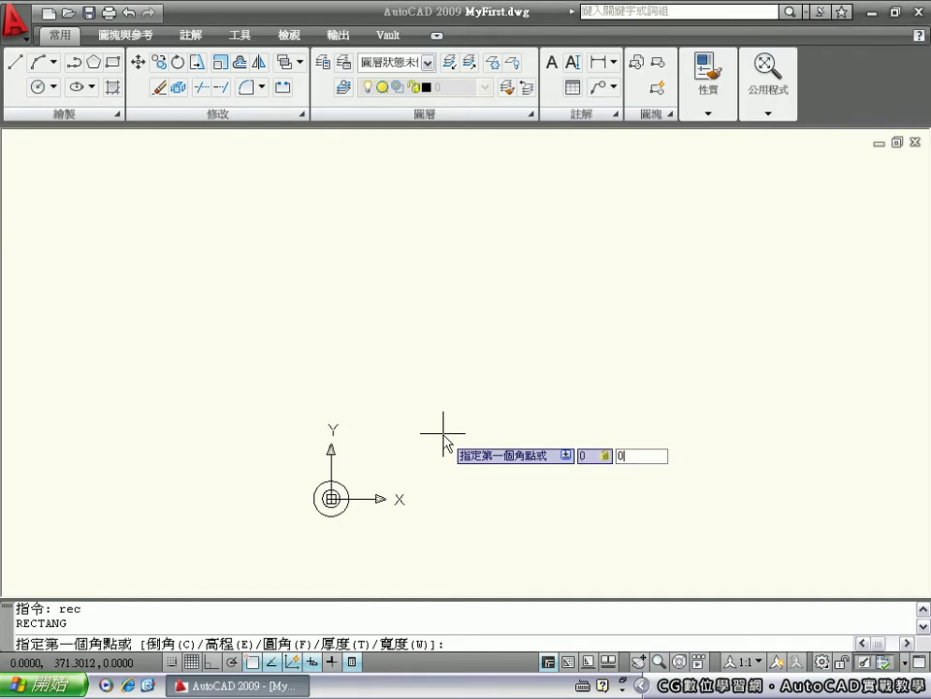
key(Return)
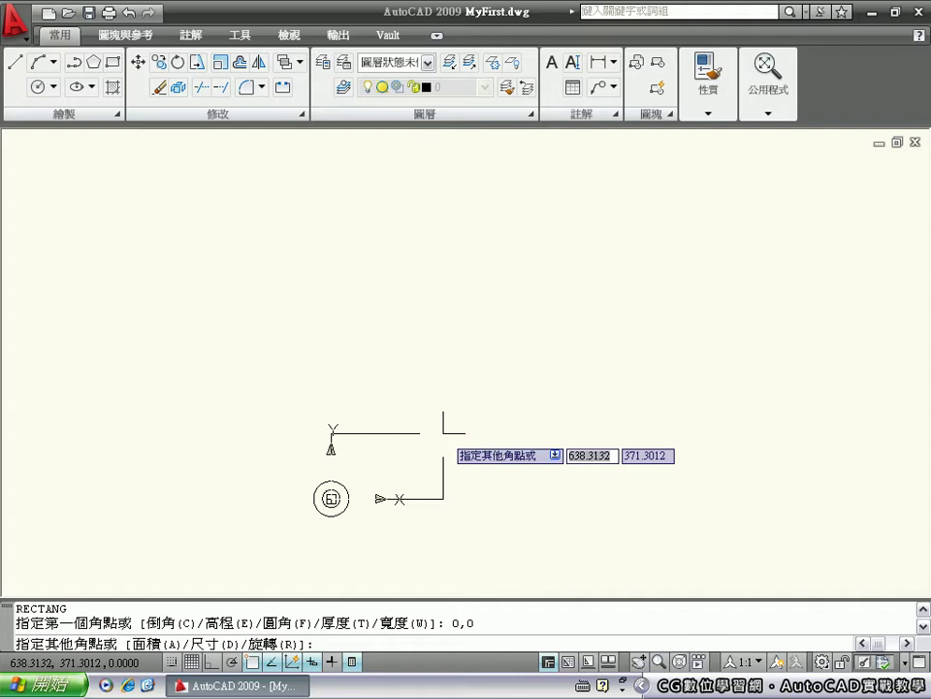
text(420)
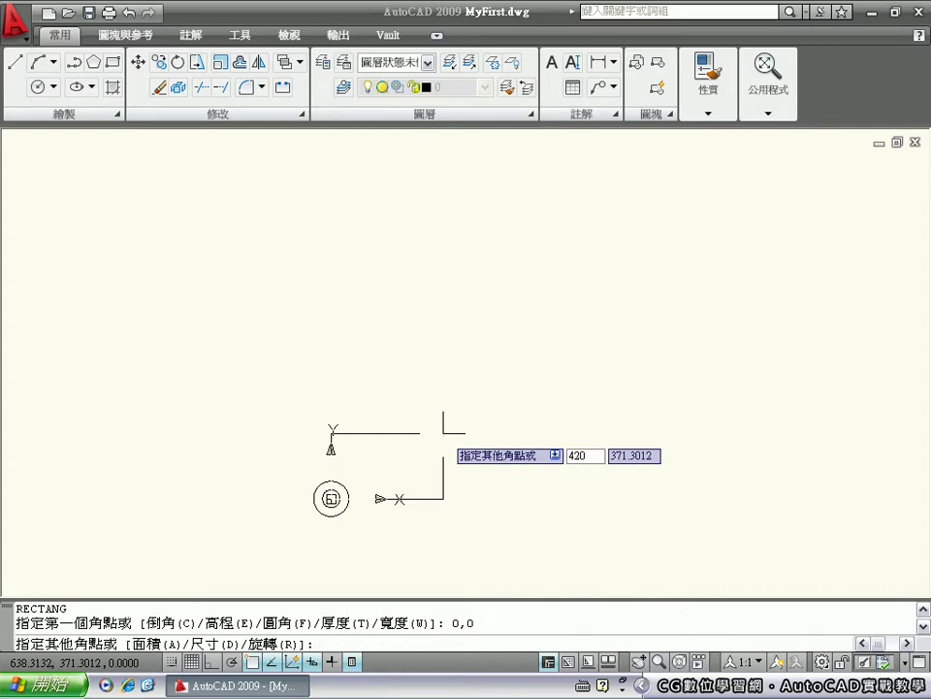
key(Tab)
text(297)
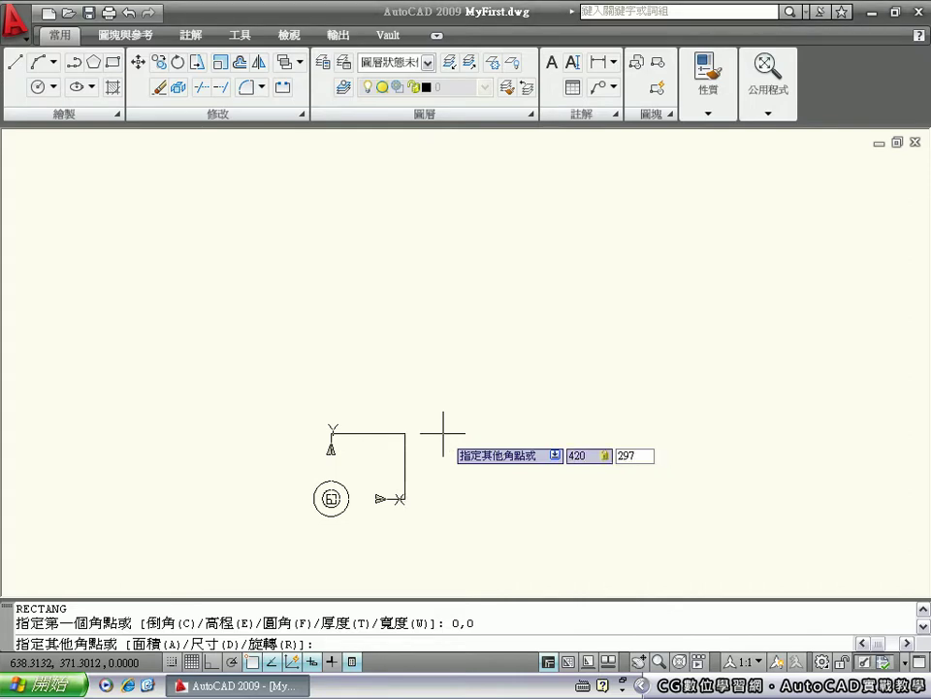
key(Return)
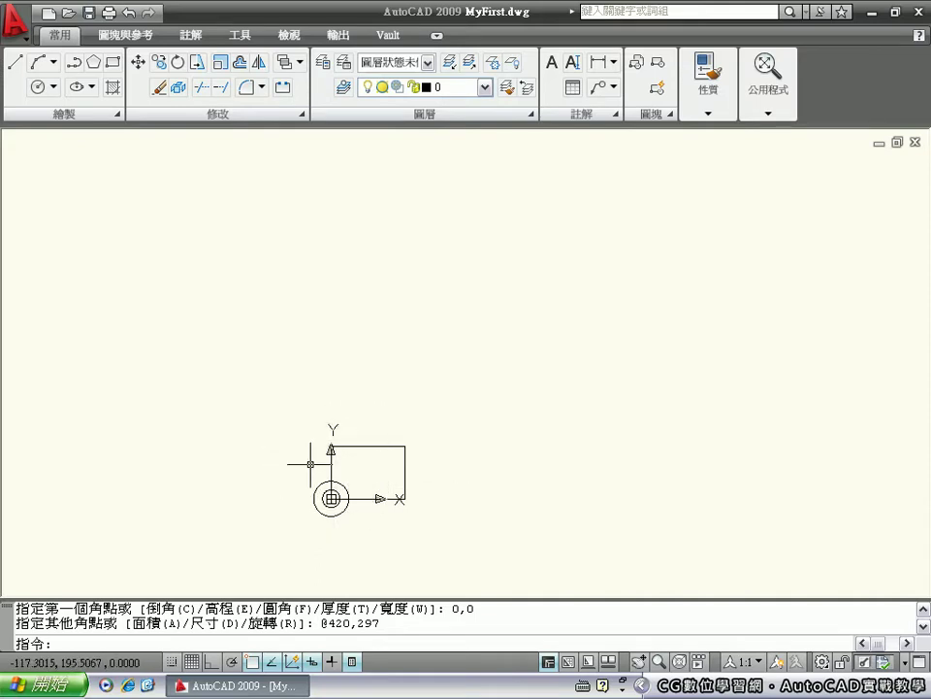
- Zoom in with the wheel and two ZOOM windows until the concentric origin circles fill the view
scroll(367, 462, up, 3)
scroll(332, 519, up, 3)
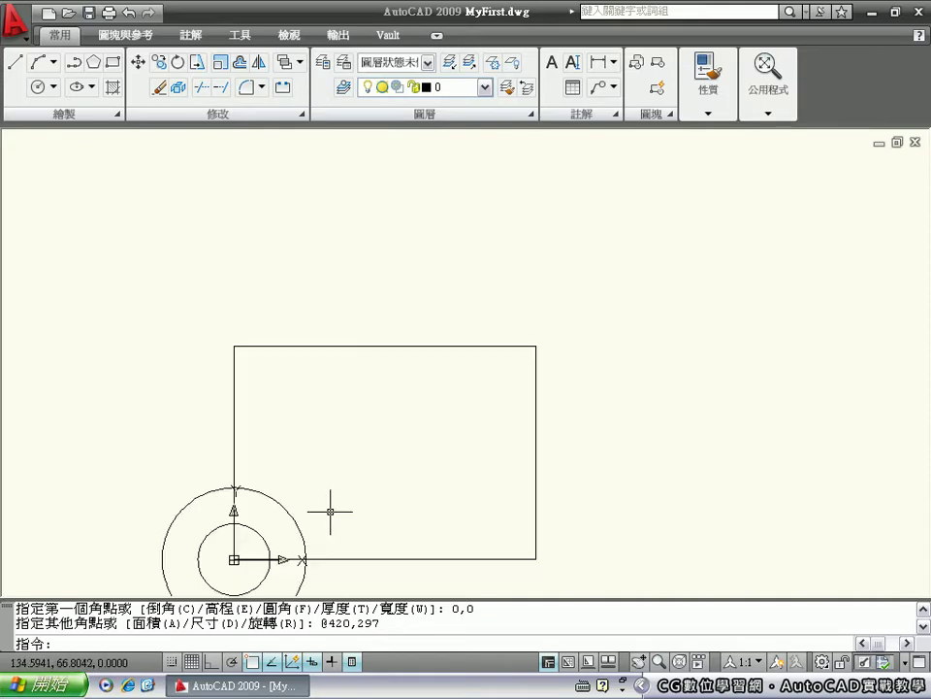
text(zoom)
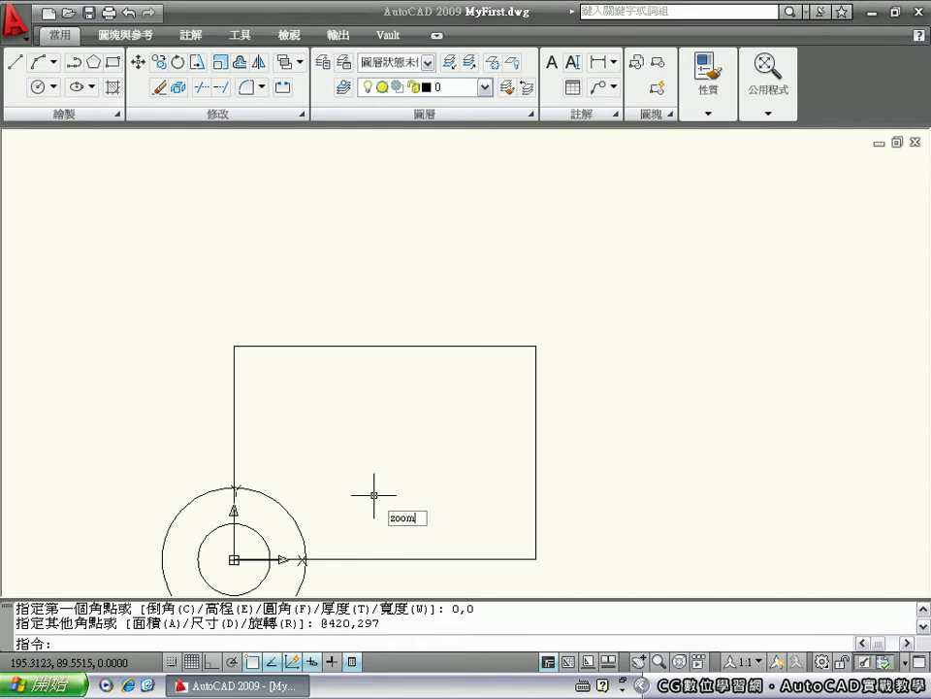
key(Return)
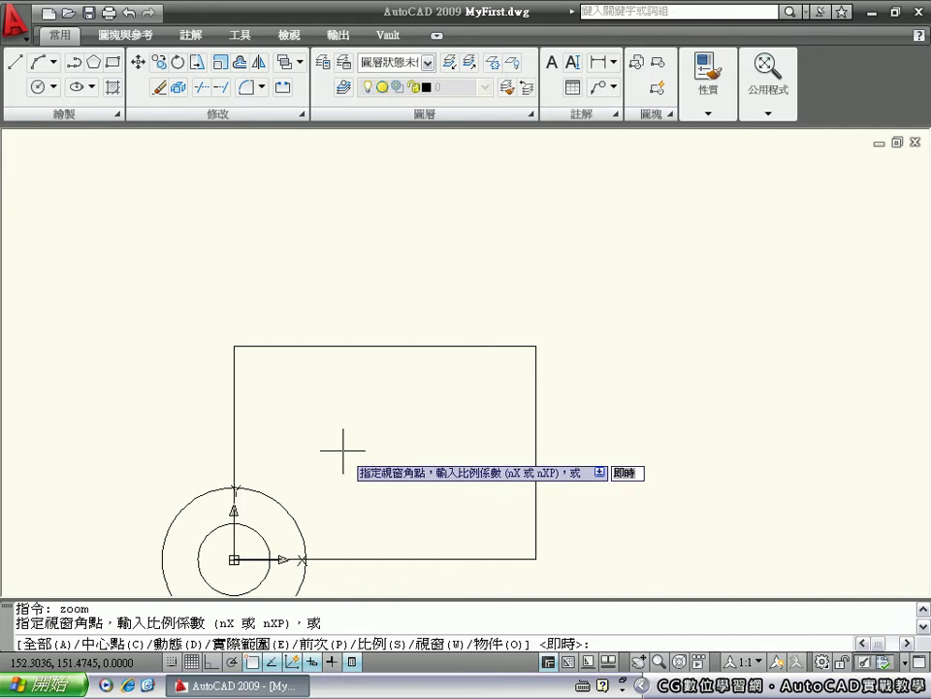
click(137, 309)
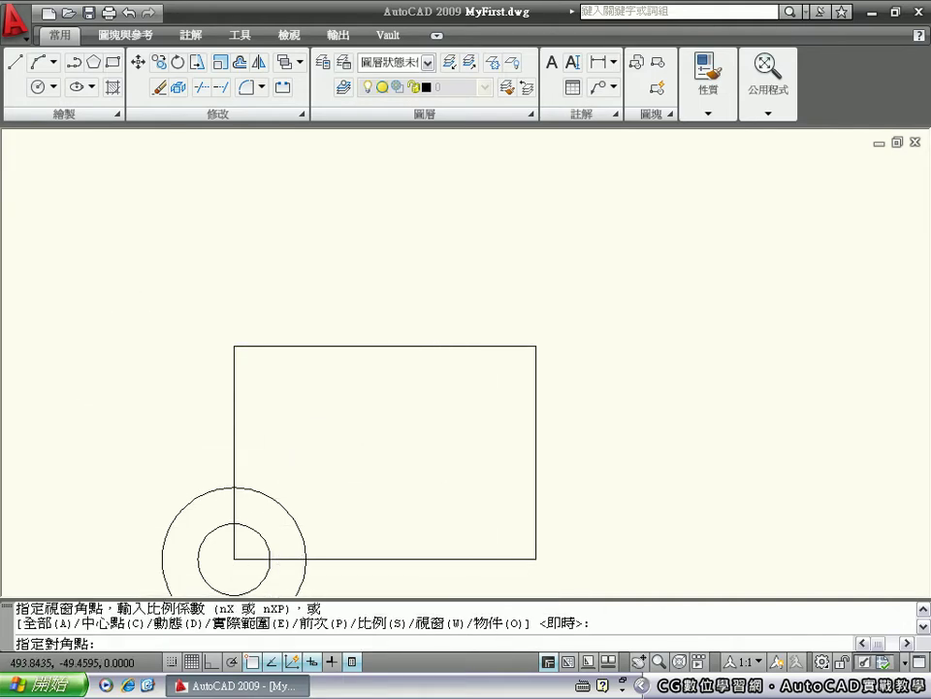
middle_drag(586, 591, 586, 498)
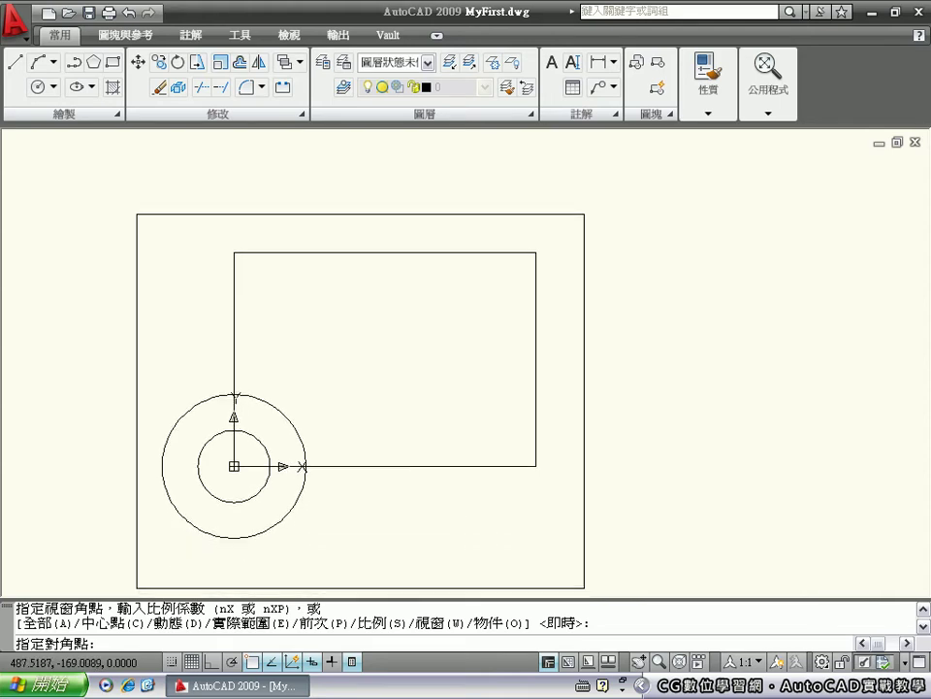
click(582, 554)
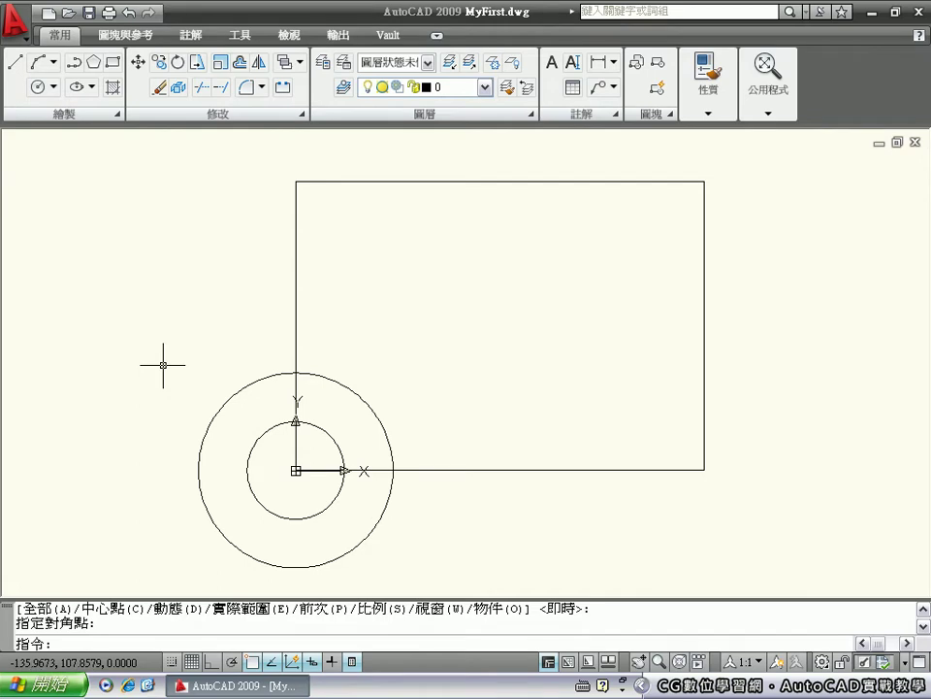
key(Return)
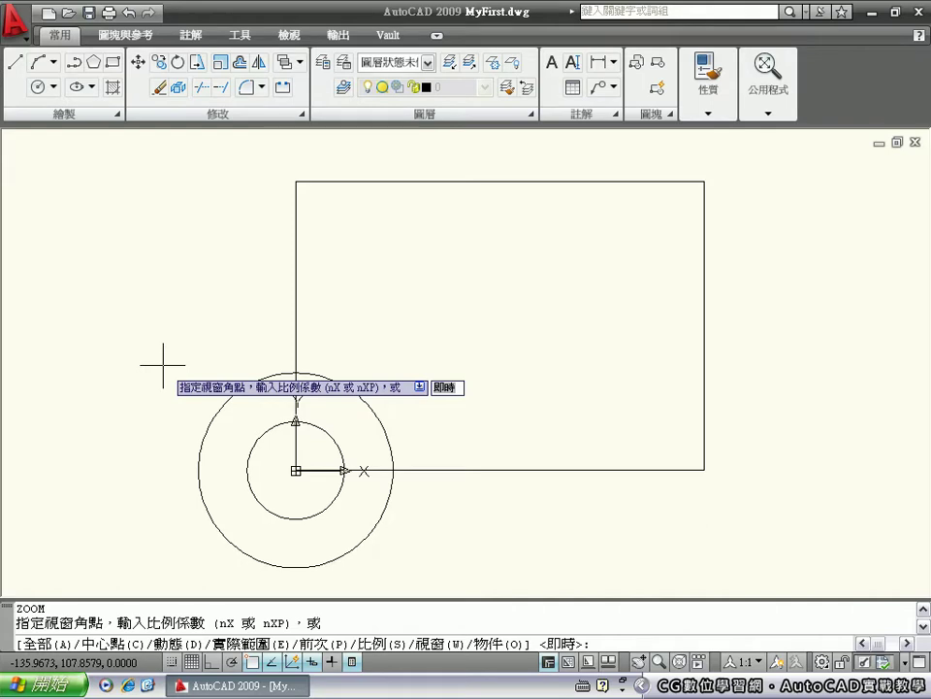
click(170, 354)
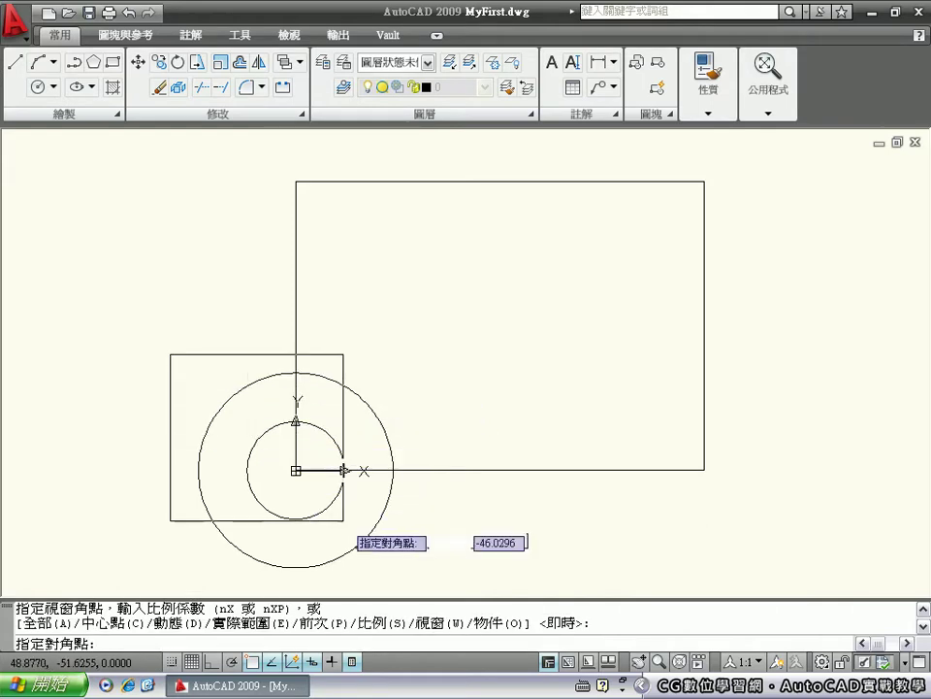
click(426, 567)
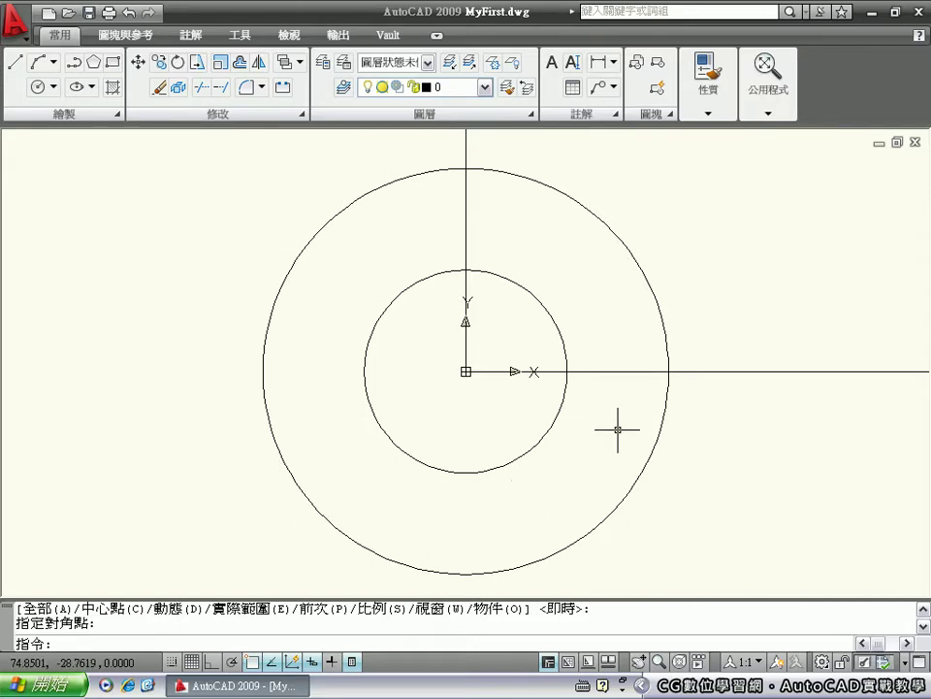
- Zoom the view by 2x, then by 0.5x
text(z)
key(Return)
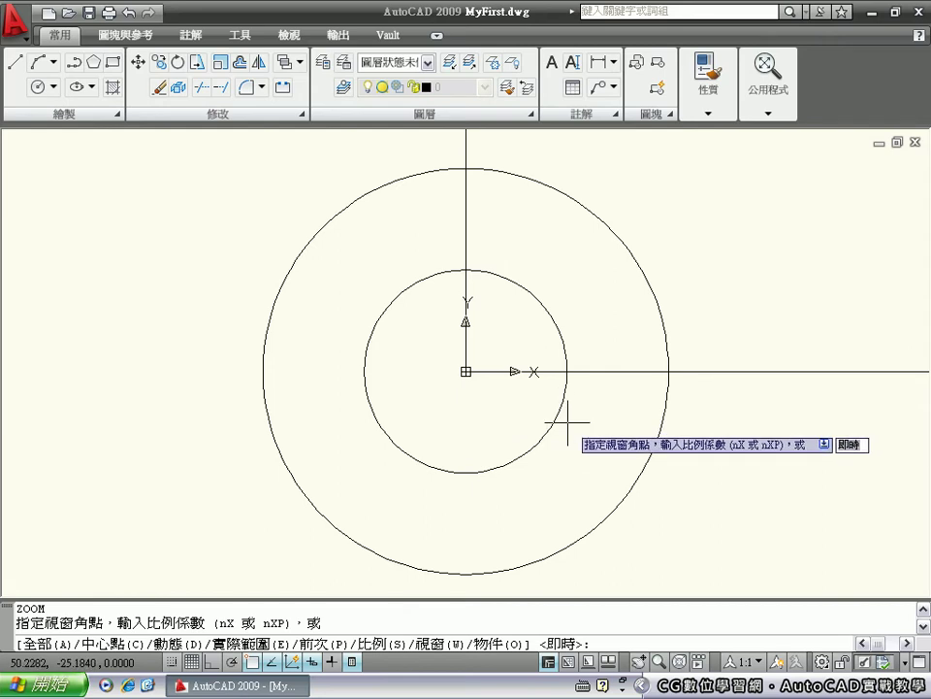
text(x)
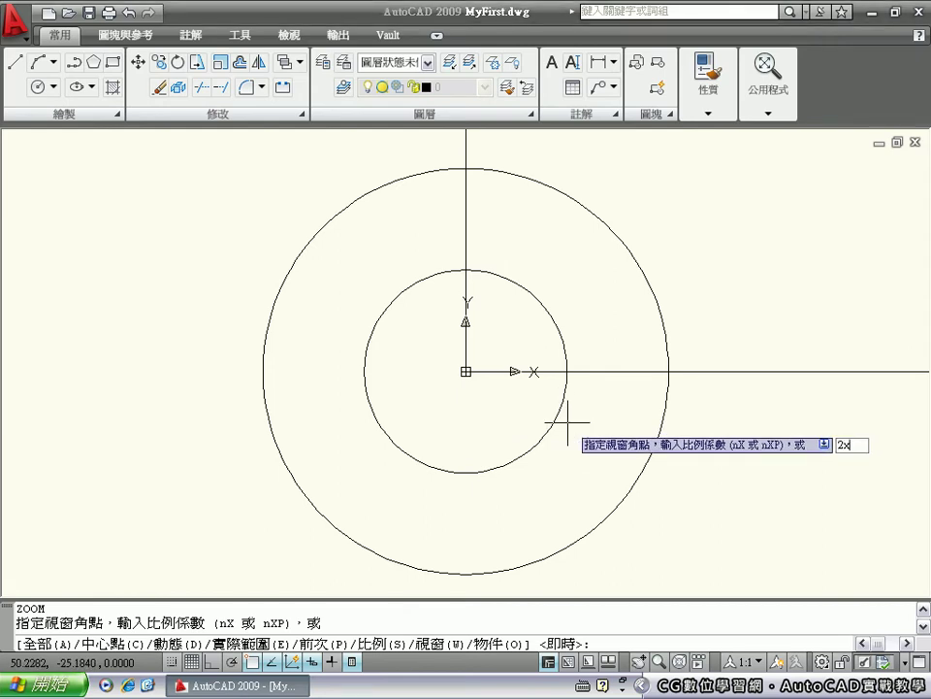
key(Return)
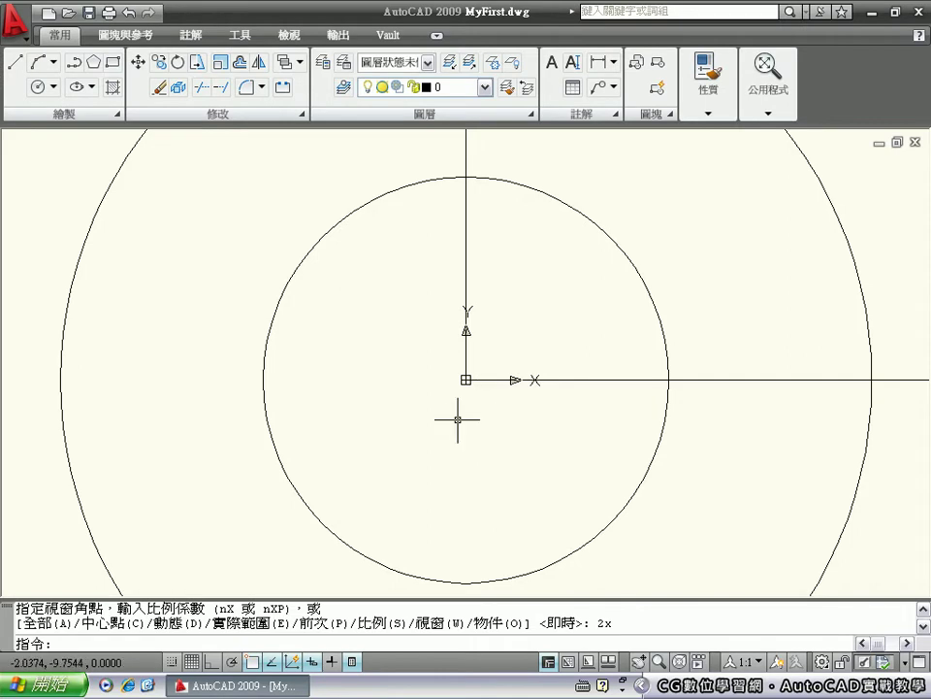
key(Return)
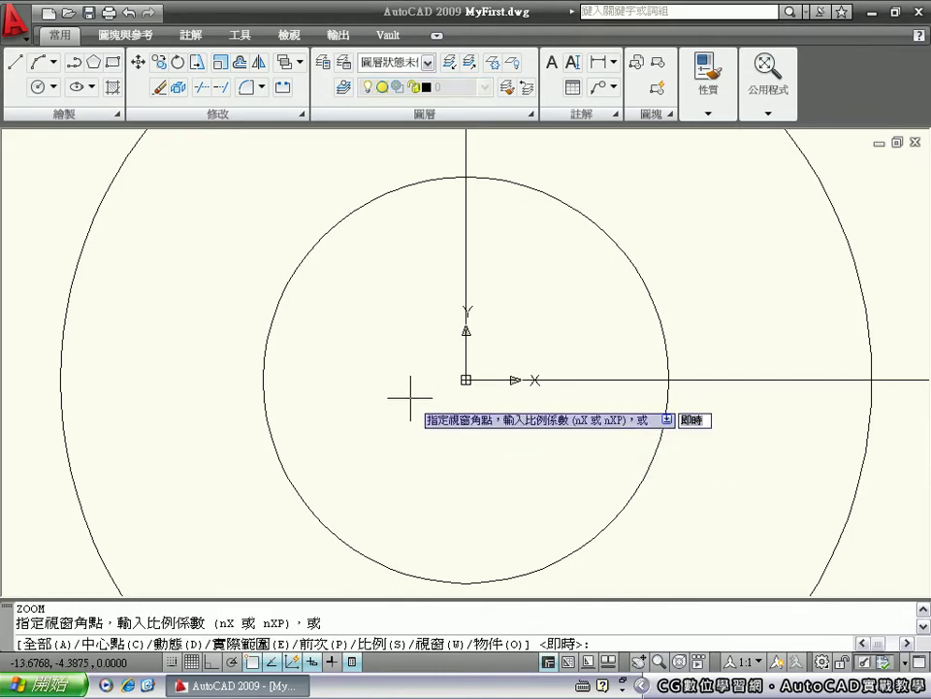
text(0.5)
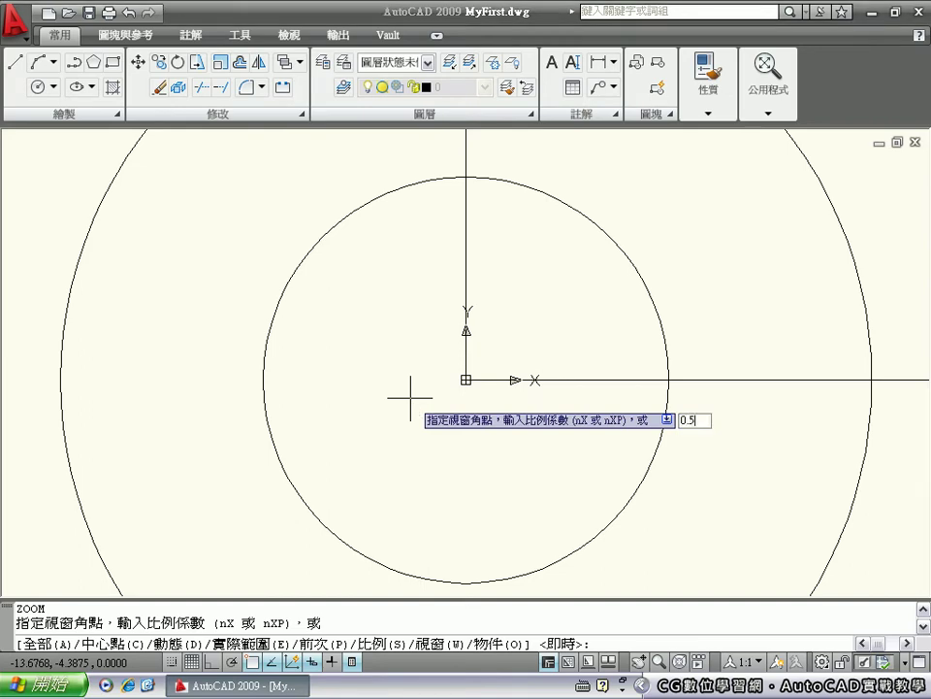
text(x)
key(Return)
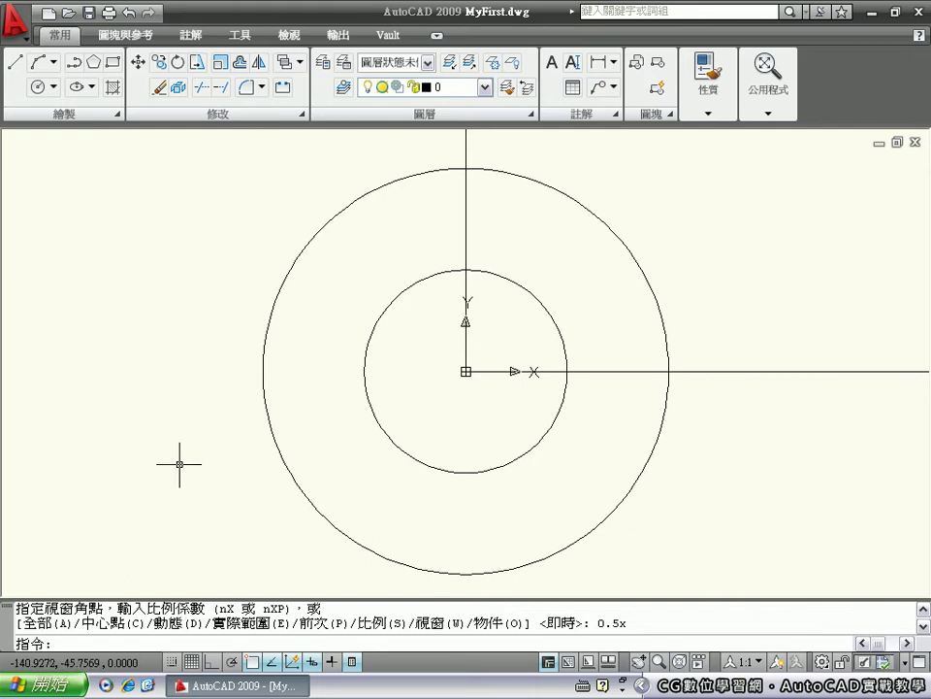
- Zoom All to show the whole 420×297 border with the circles
text(z)
key(Return)
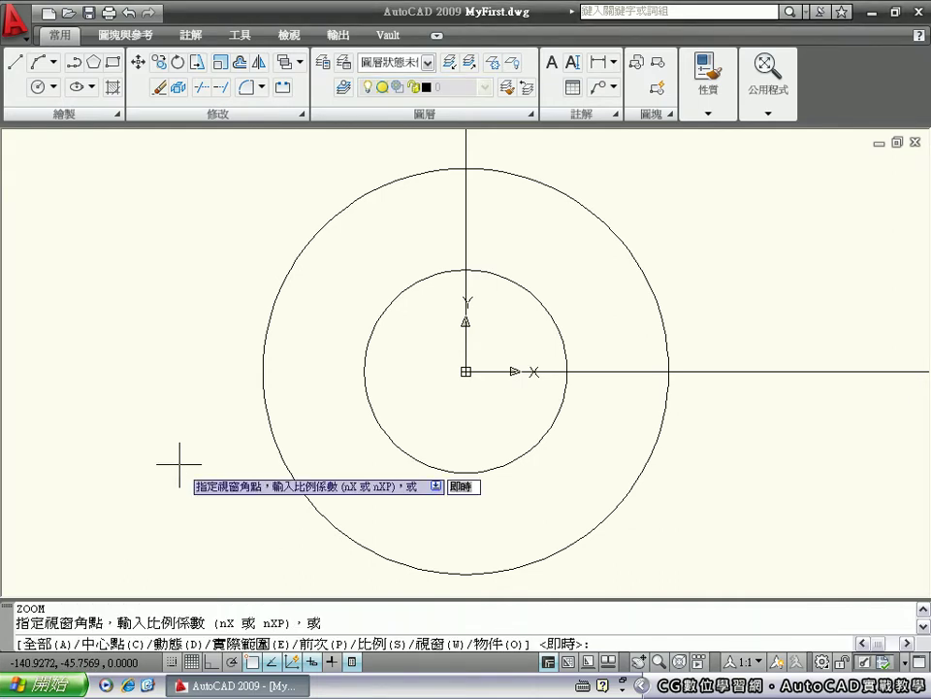
text(a)
key(Return)
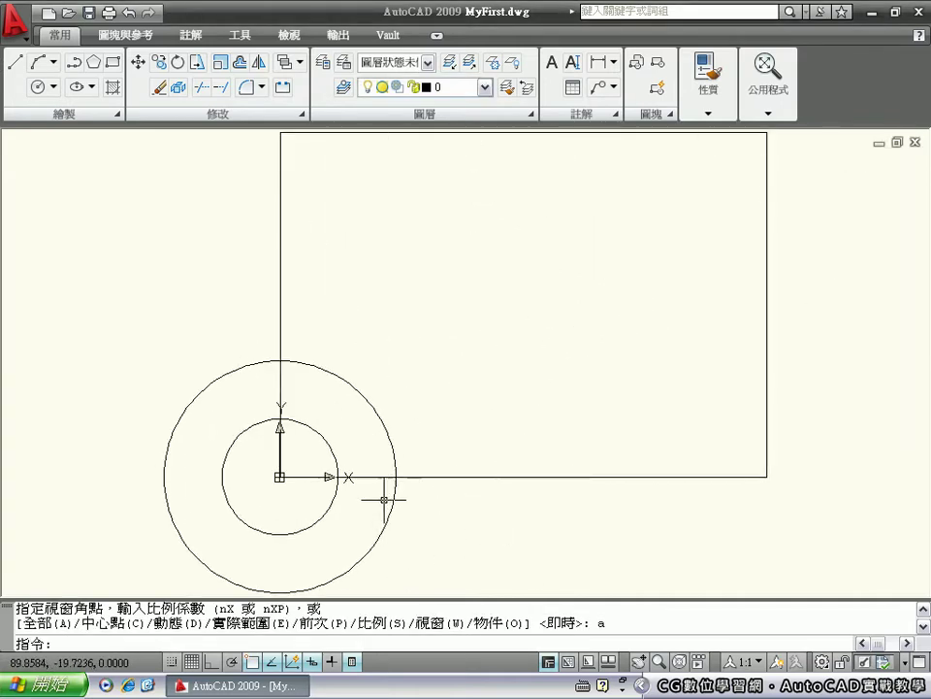
- Delete the outer circle and pan to frame the border
click(405, 551)
click(371, 525)
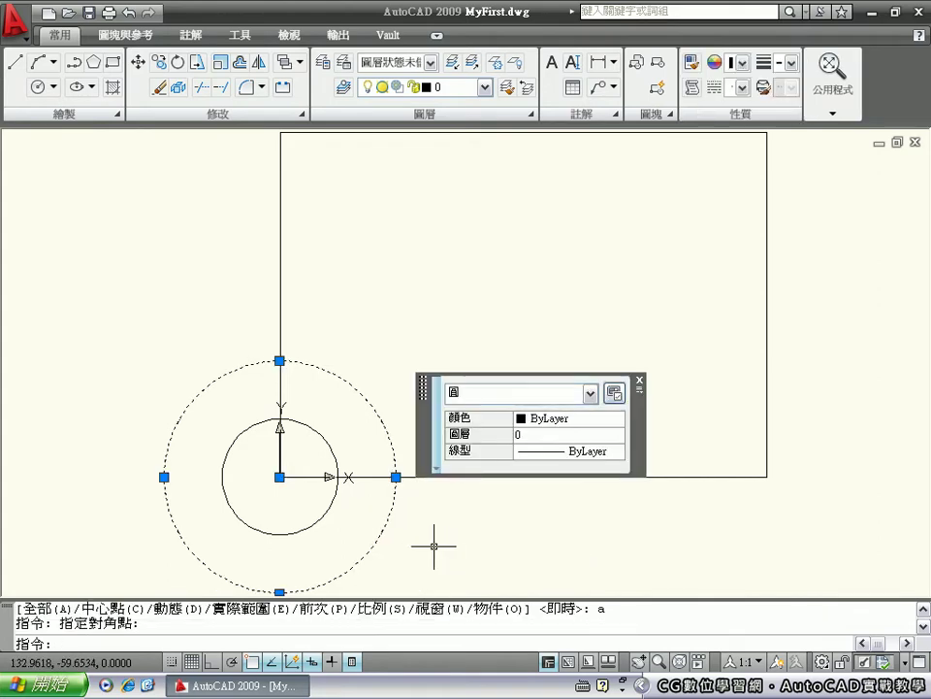
key(Delete)
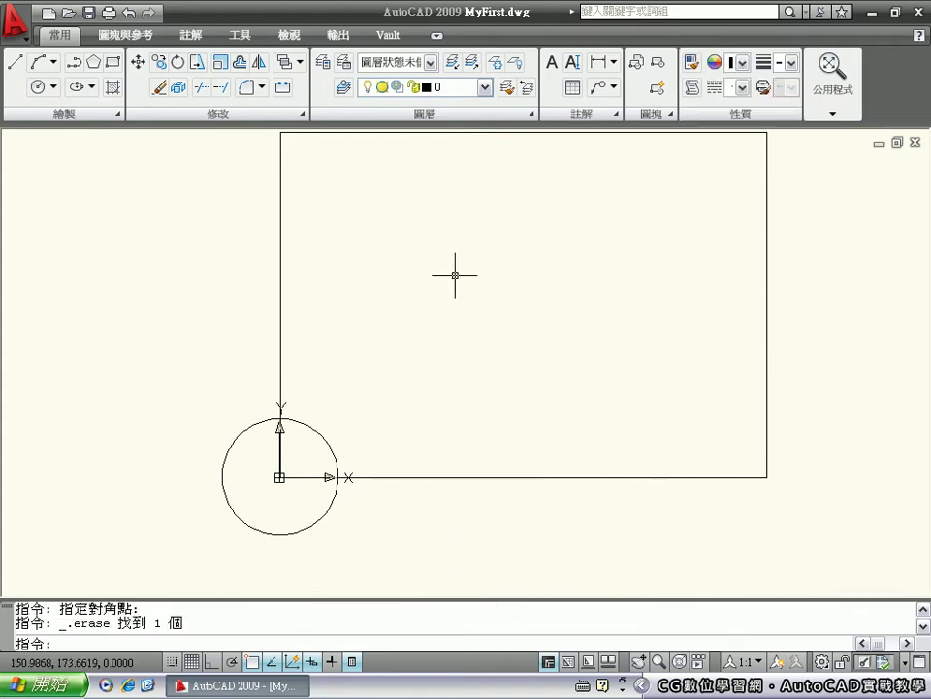
middle_drag(455, 272, 422, 299)
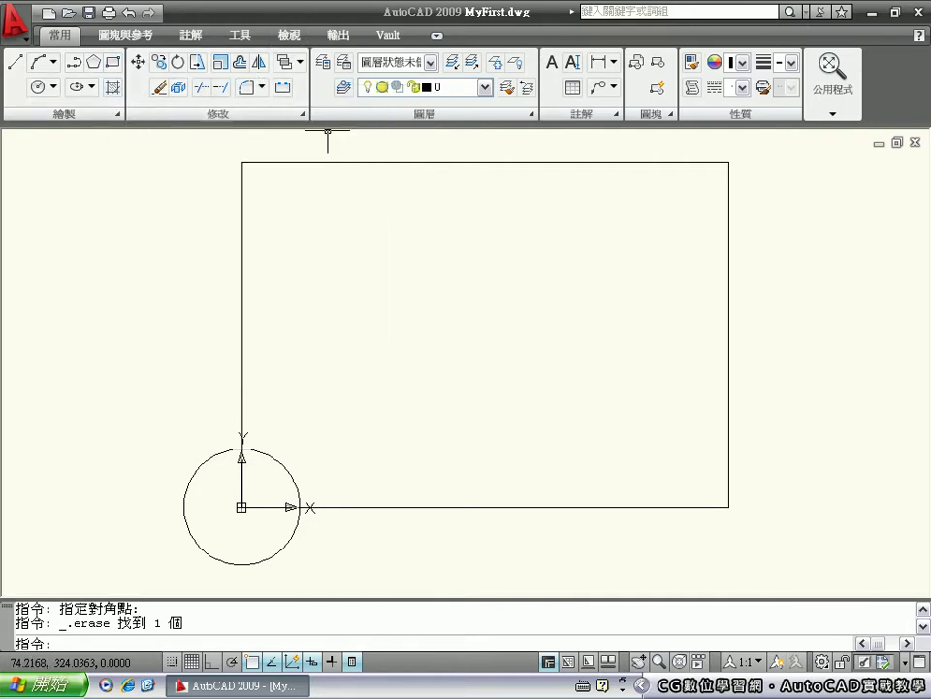
- Draw a smaller rectangle with RECTANG by picking two corners inside the border
text(rec)
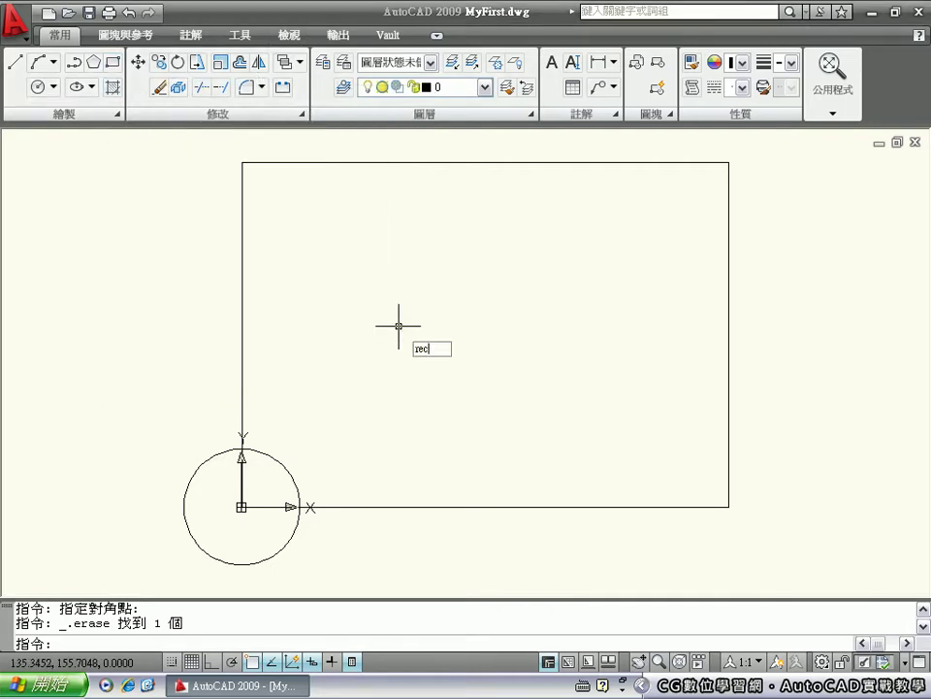
key(Return)
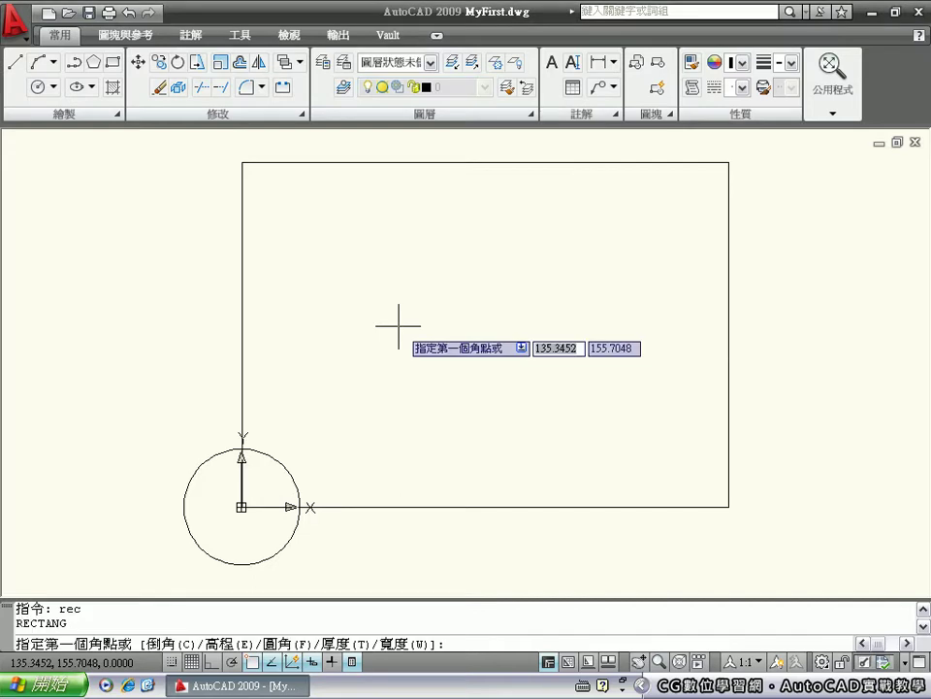
click(391, 277)
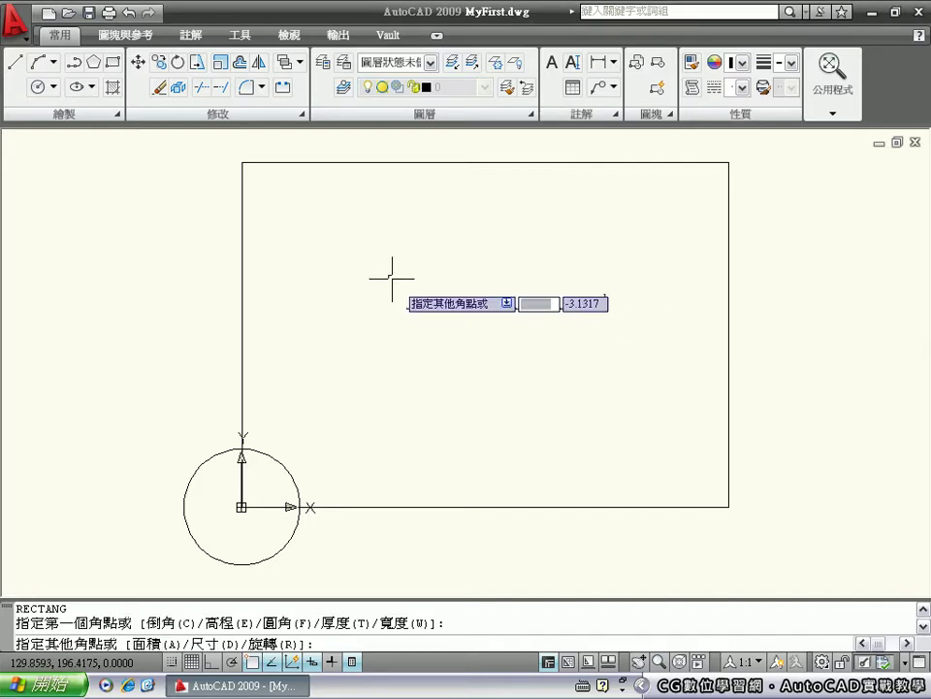
click(537, 397)
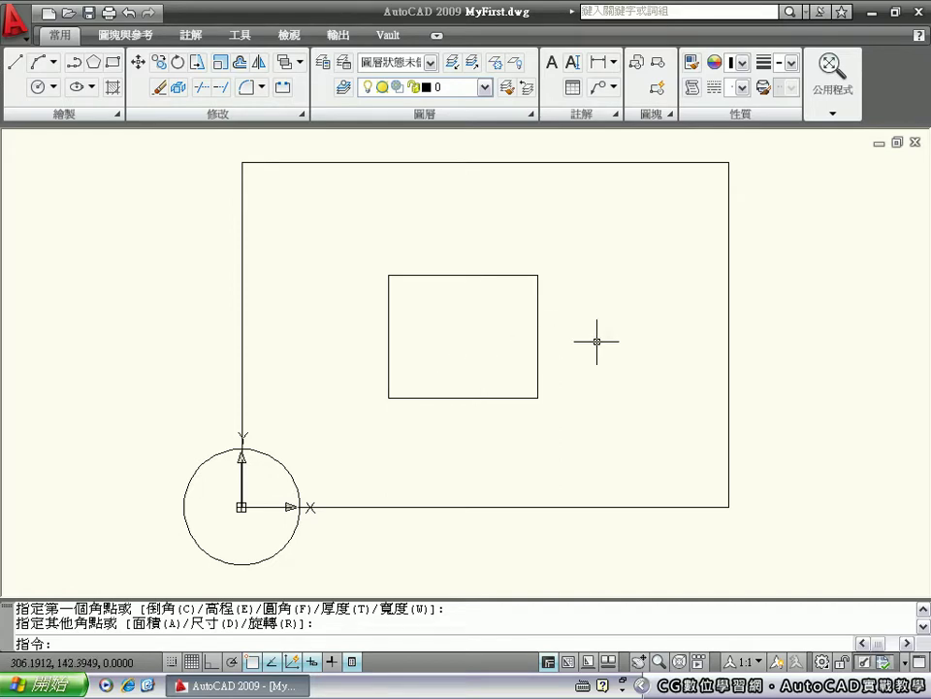
- Cancel a MOVE of the inner rectangle and start the LINE command
text(move)
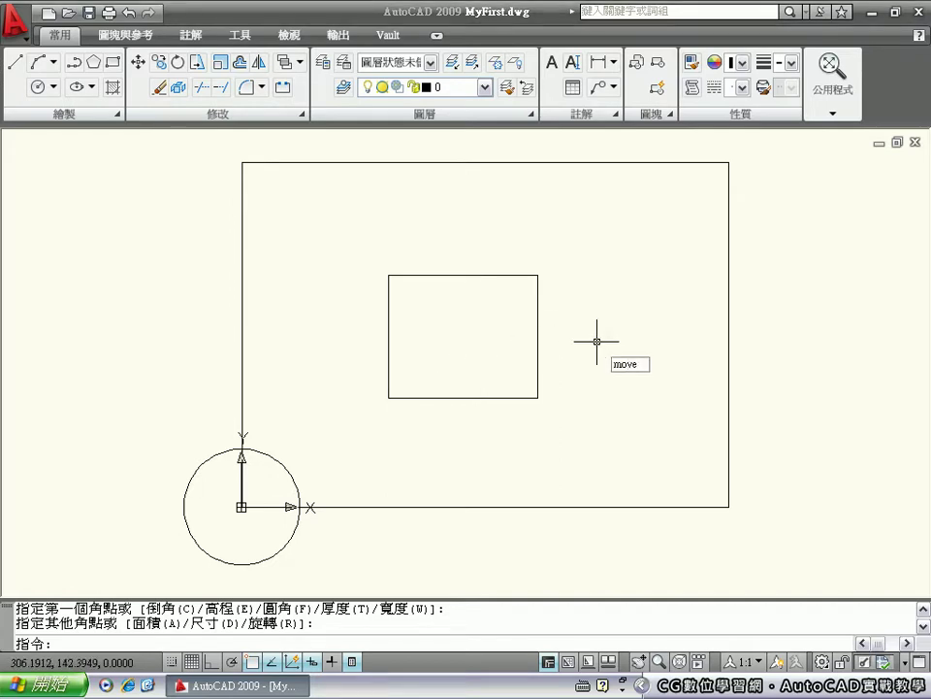
key(Return)
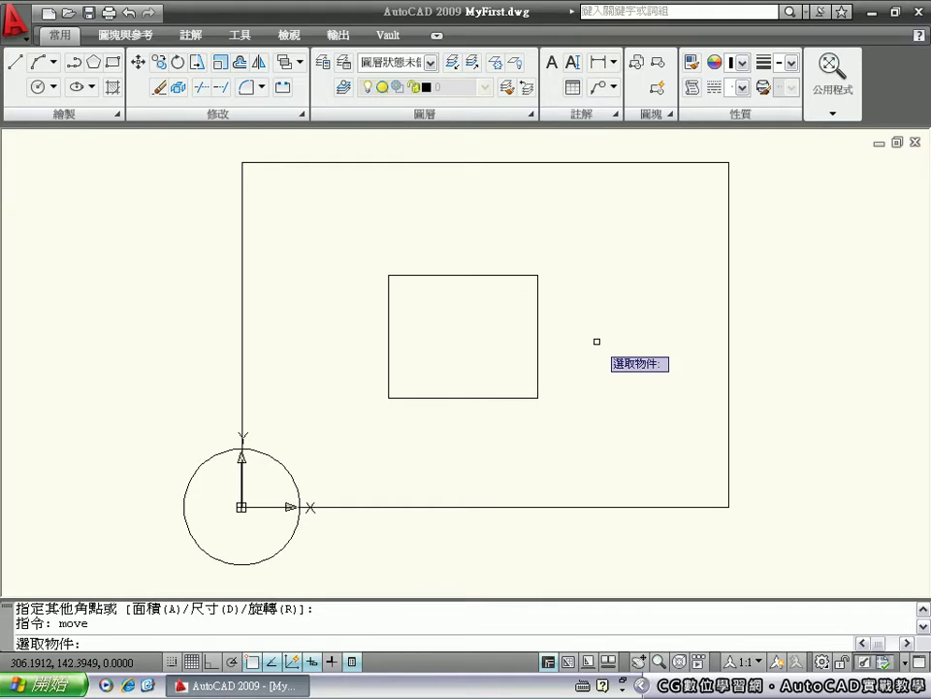
click(538, 350)
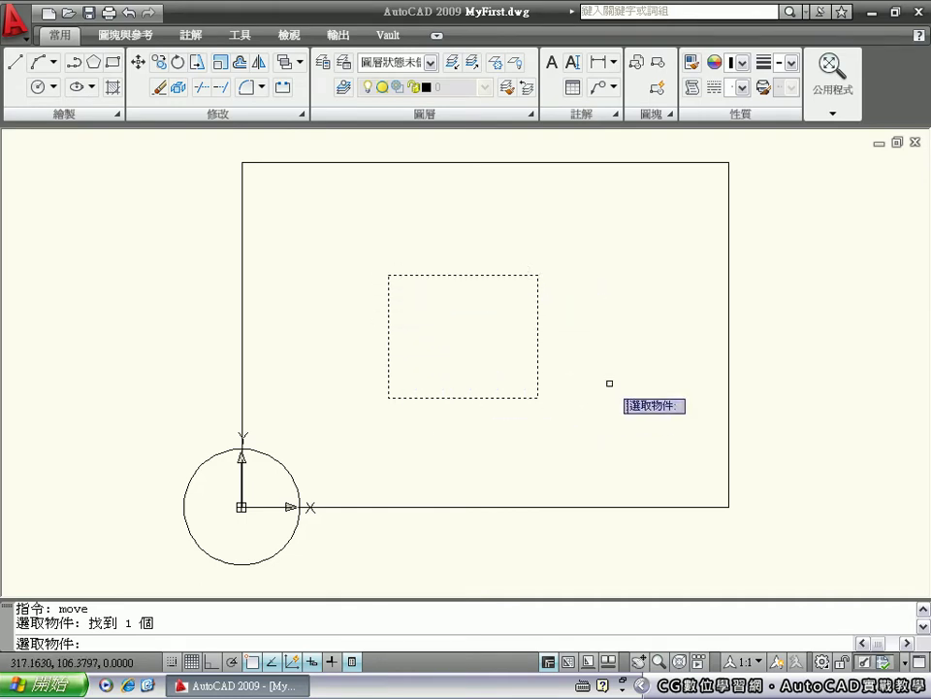
key(Escape)
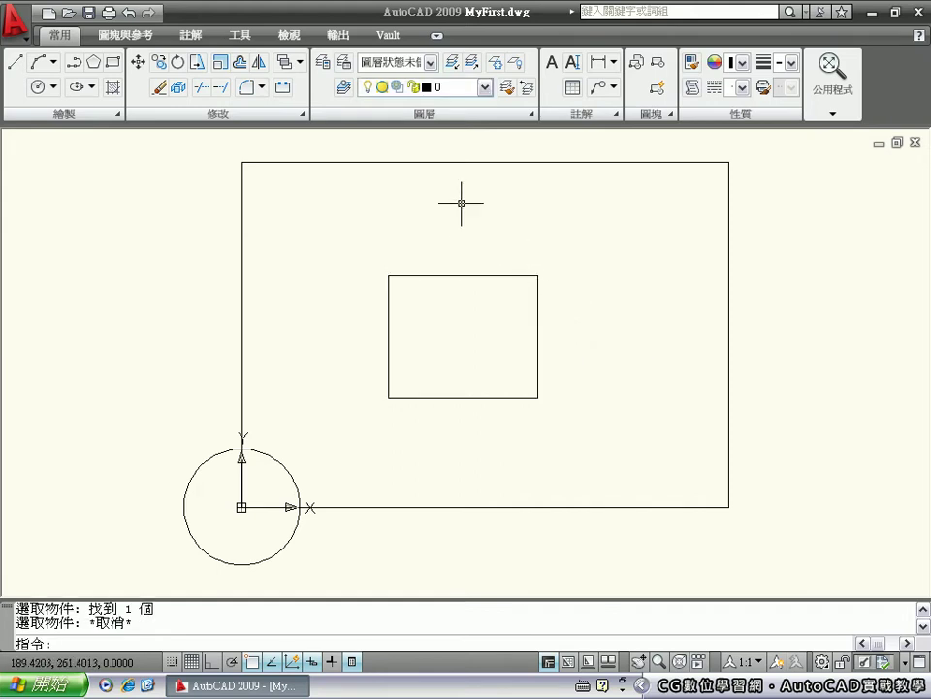
click(16, 63)
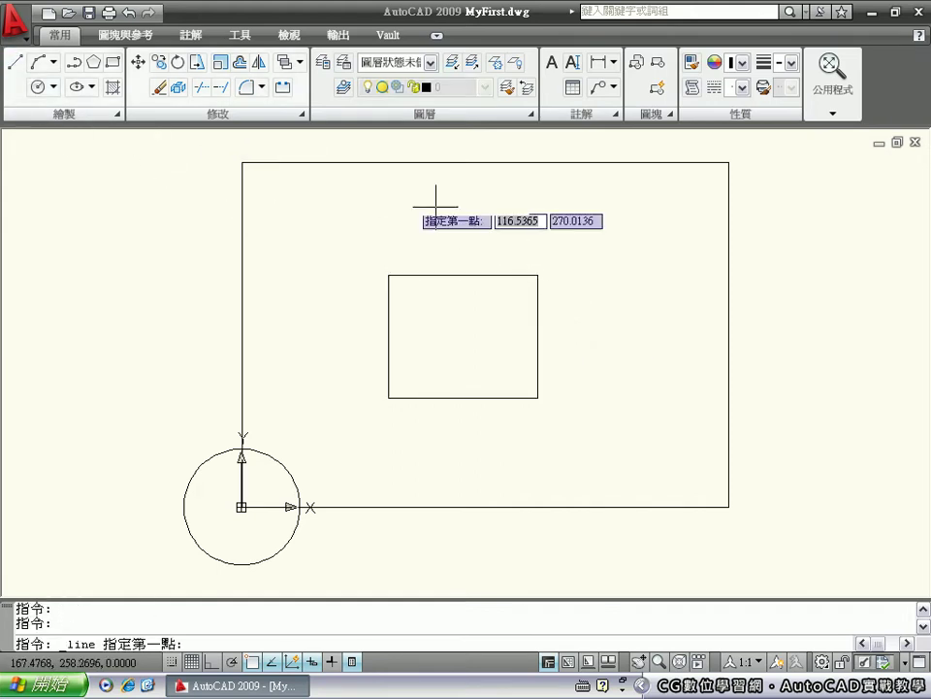
- With Ortho on, draw the top, right and bottom edges of a square above the rectangle
click(480, 229)
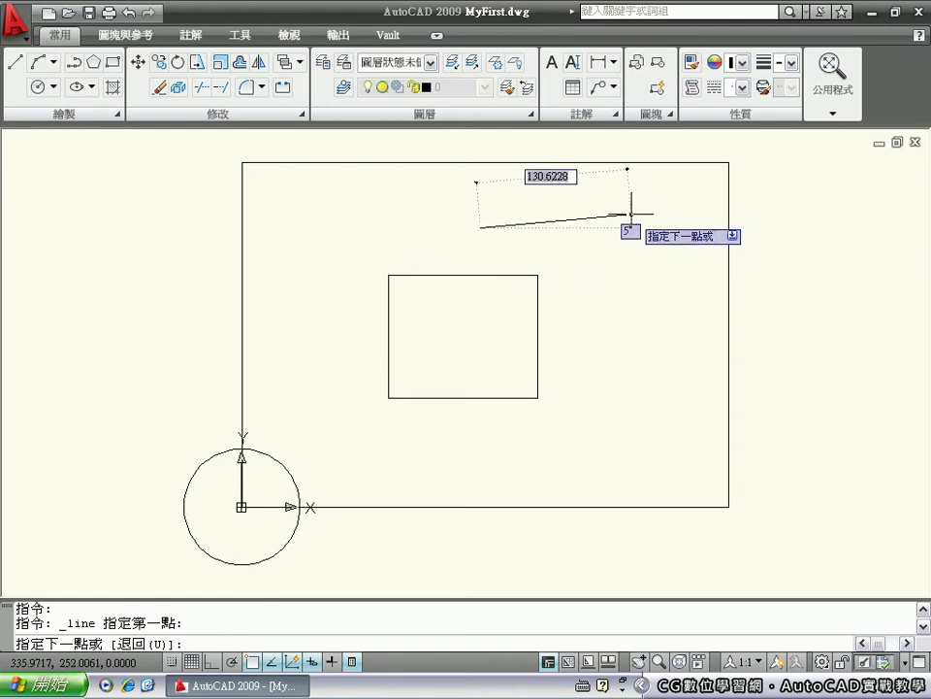
key(F8)
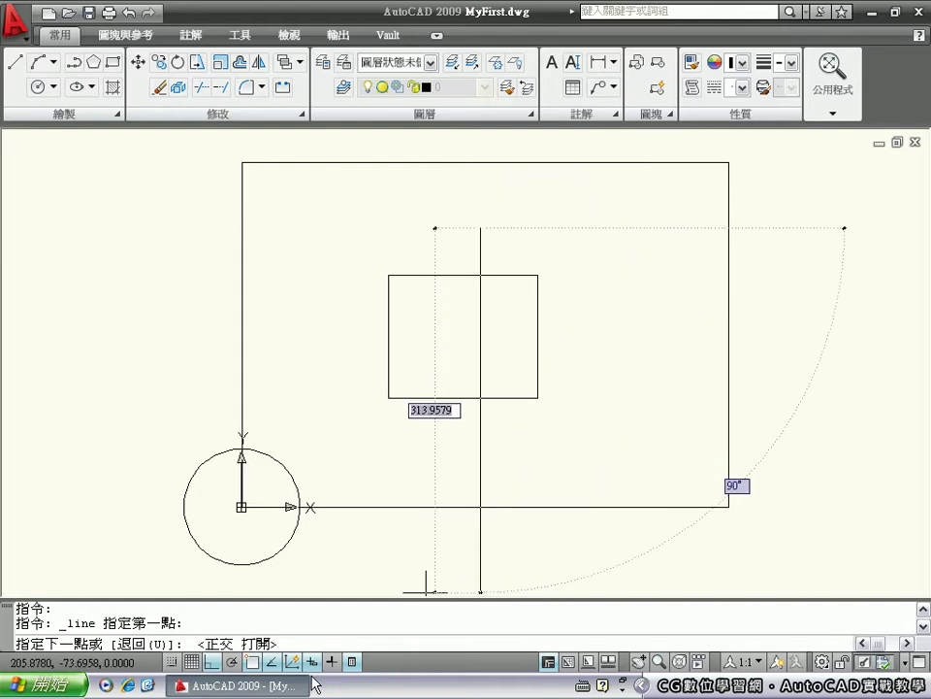
key(F8)
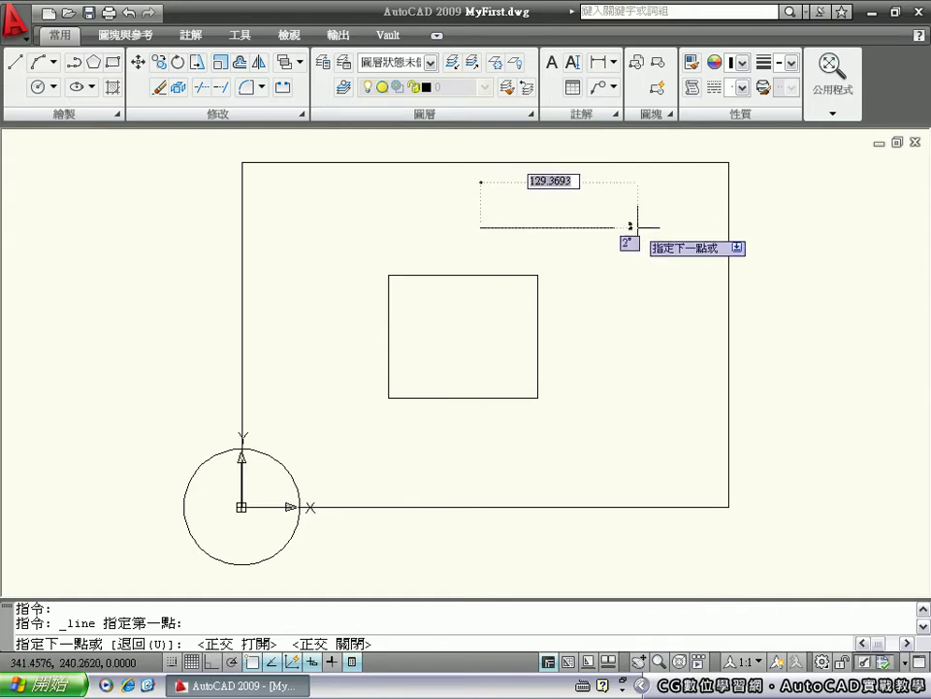
key(F8)
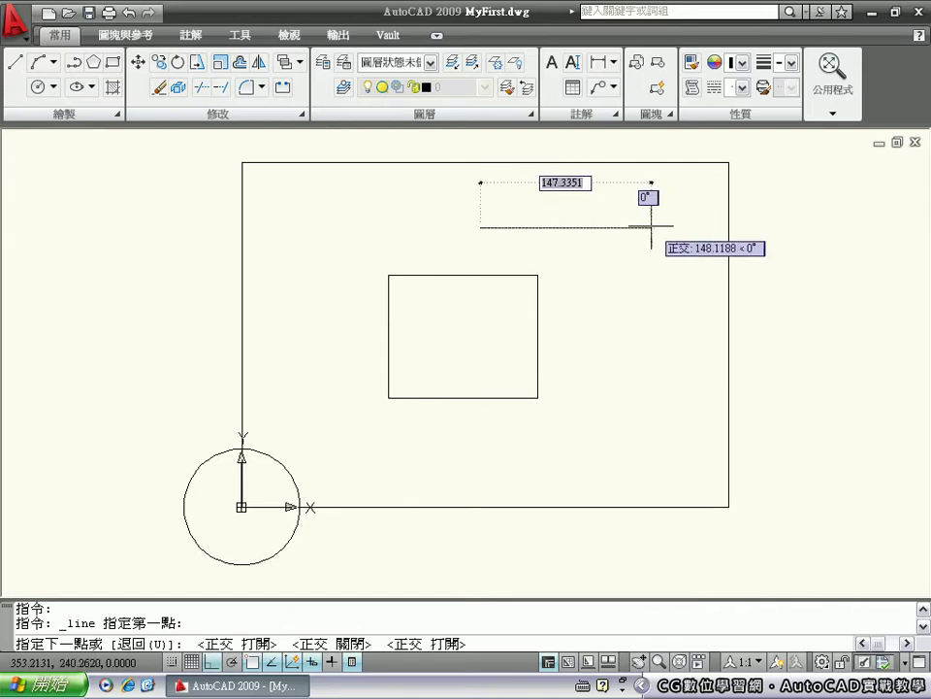
click(652, 227)
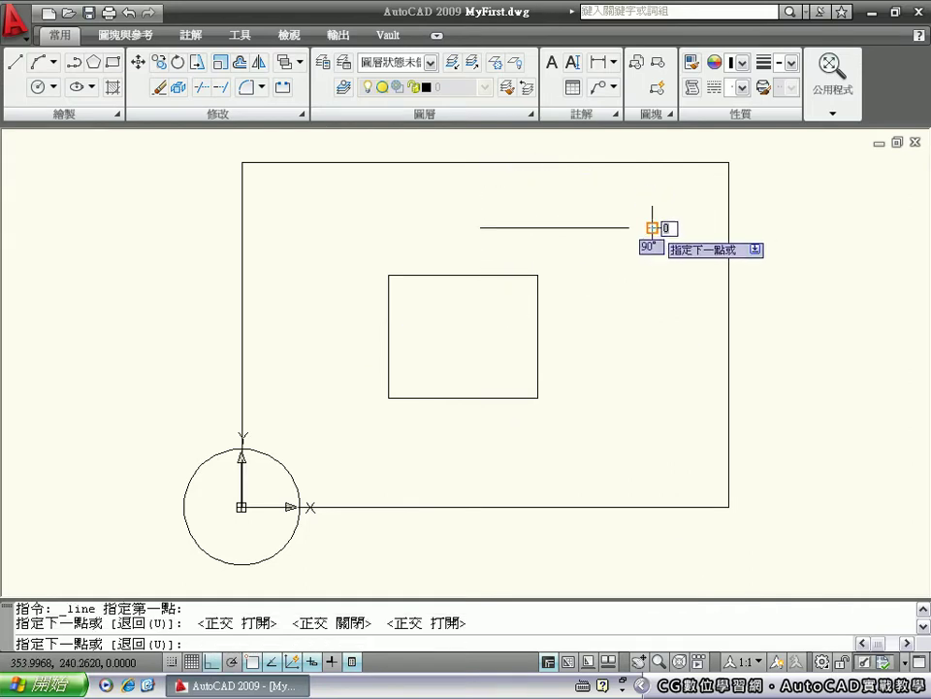
click(660, 368)
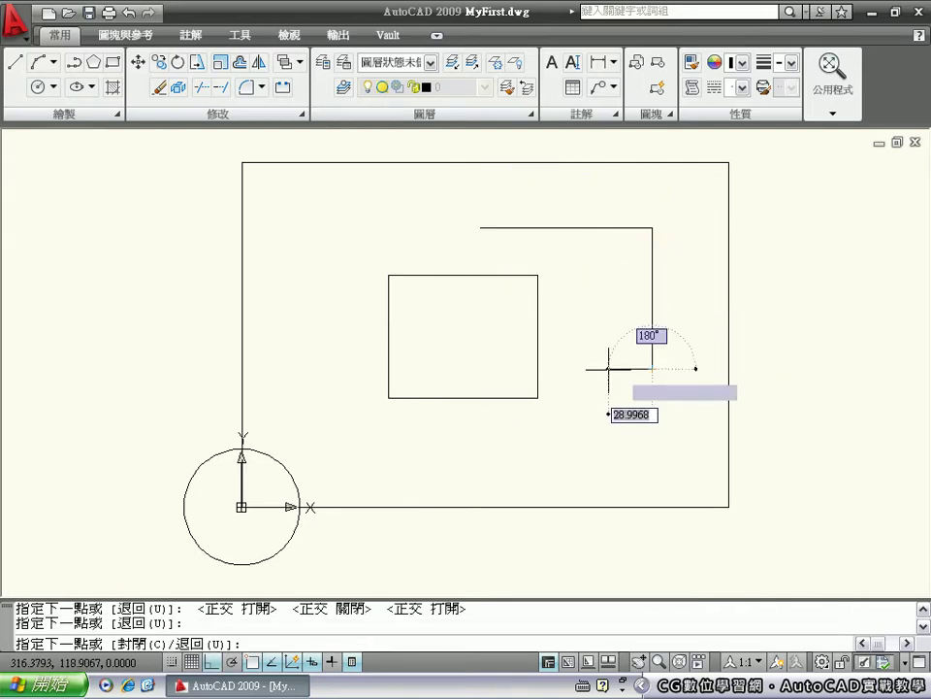
click(481, 369)
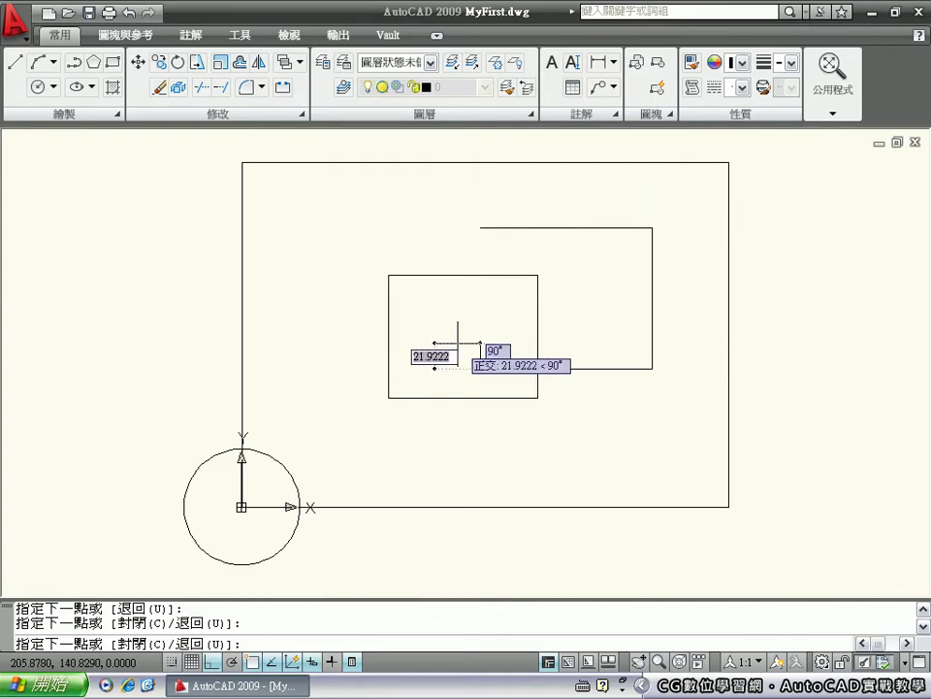
key(F8)
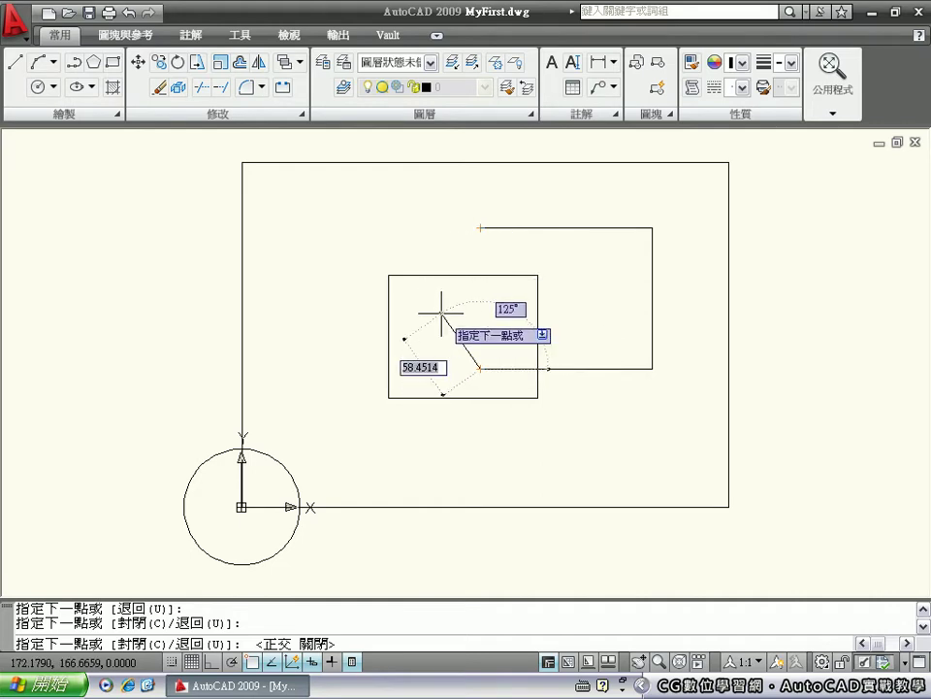
- Close the outline with C, then select its right and bottom edges
text(c)
key(Return)
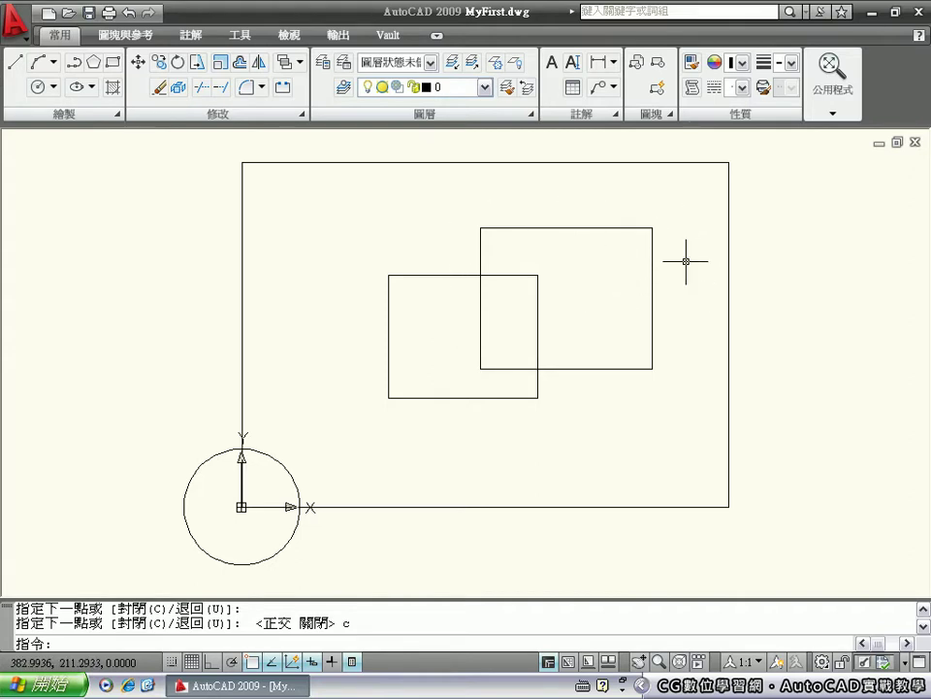
click(652, 300)
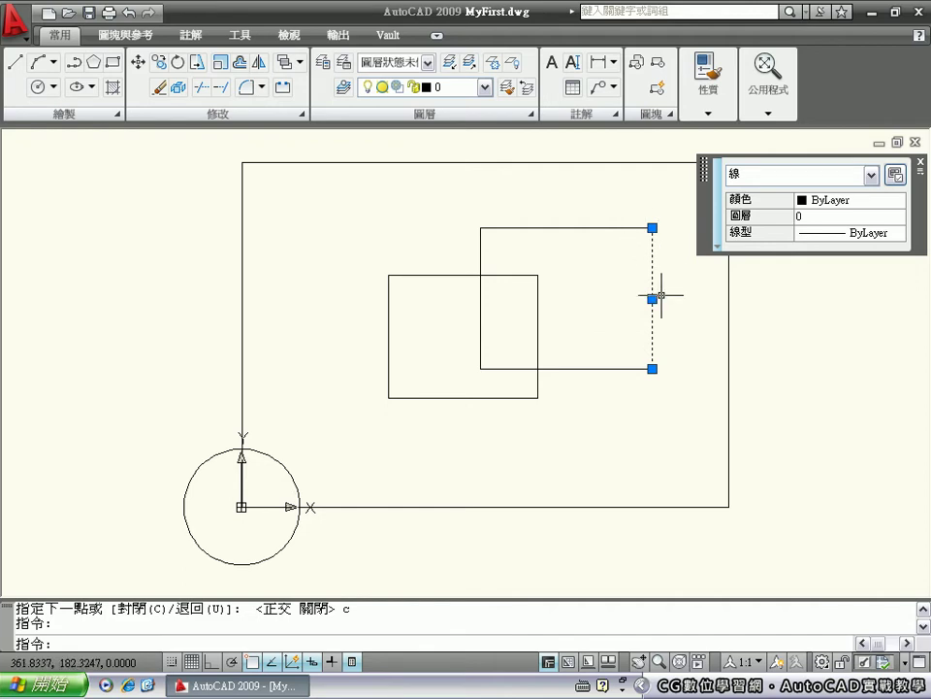
click(627, 367)
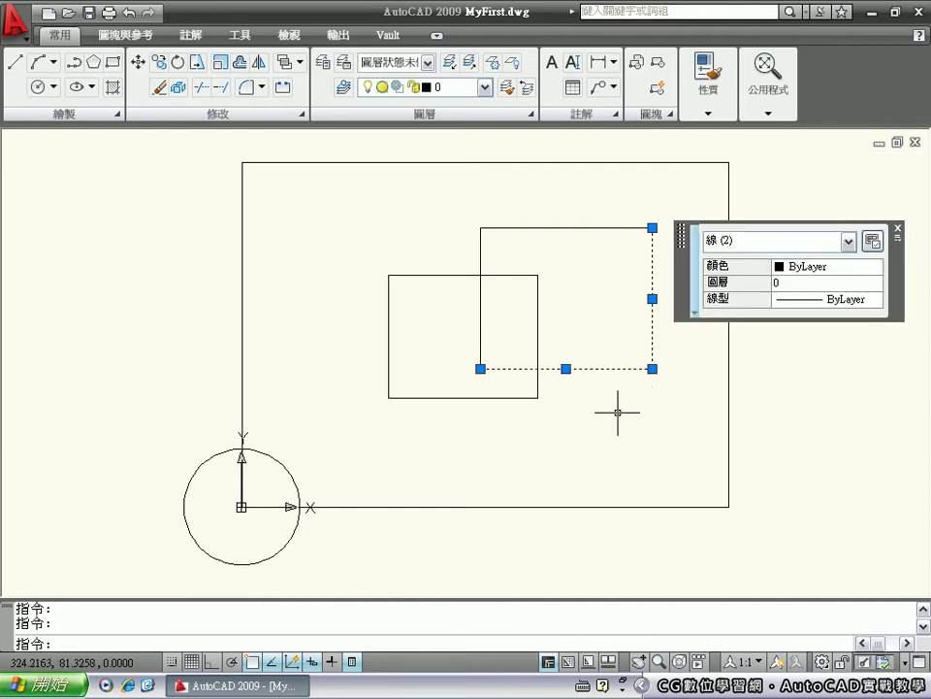
- Close the Quick Properties panel via 關閉面板, then clear the selection and select the inner rectangle
click(480, 316)
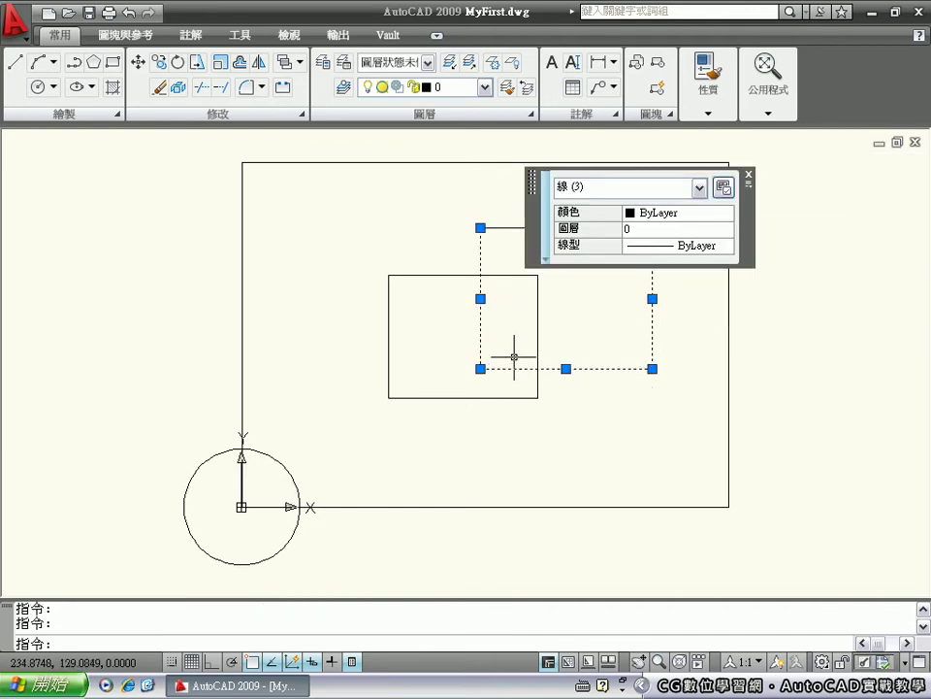
click(504, 228)
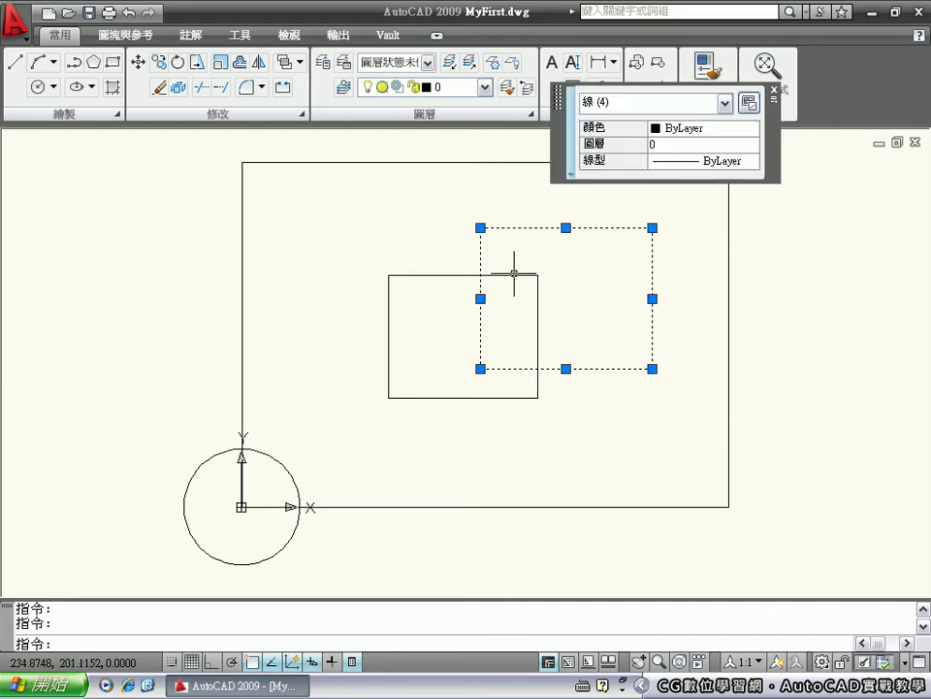
click(774, 92)
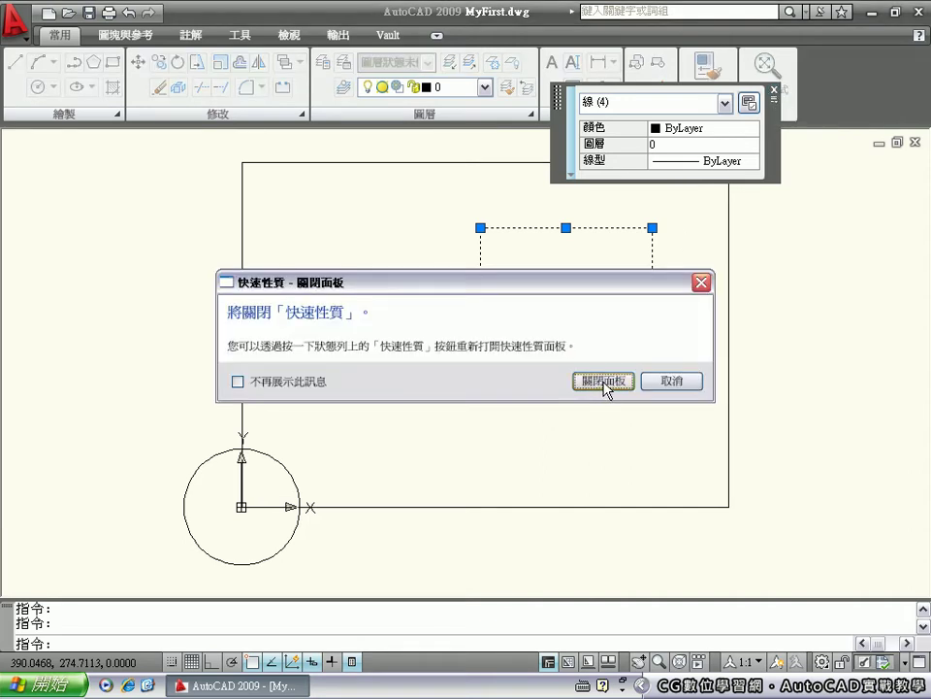
click(603, 382)
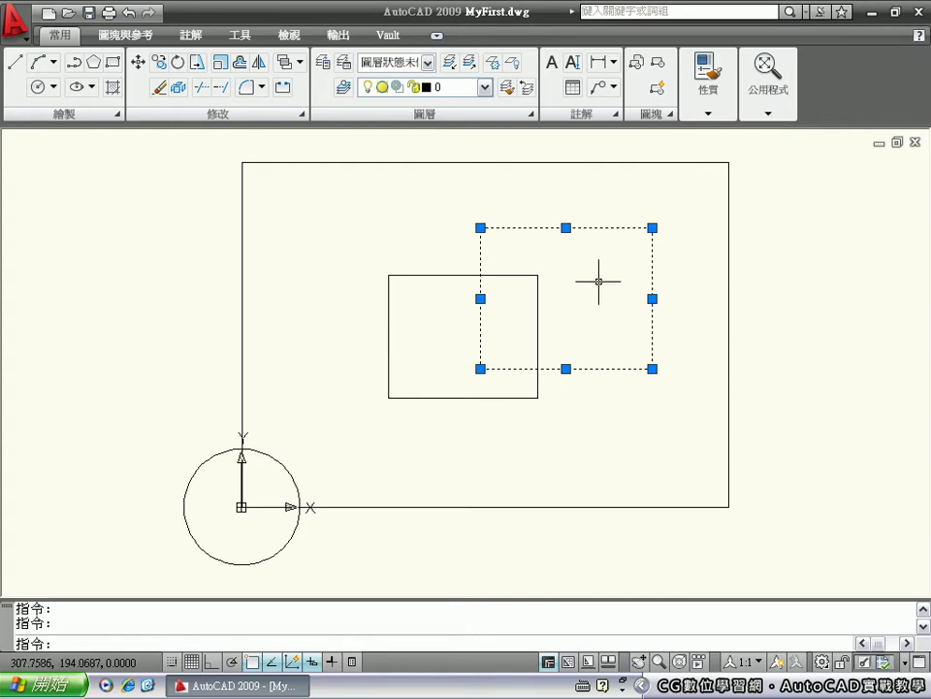
key(Escape)
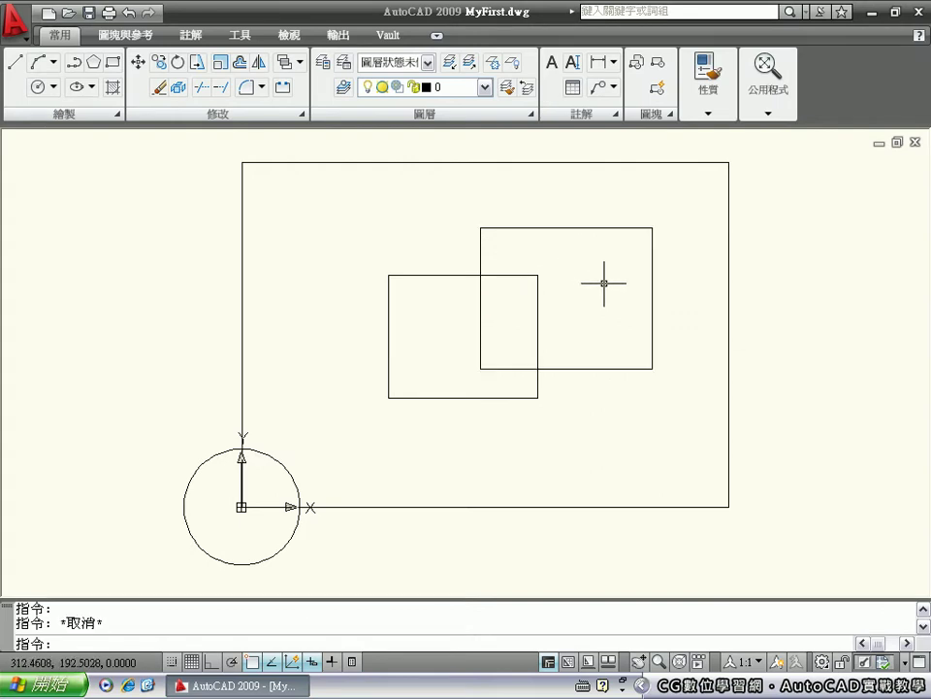
click(538, 313)
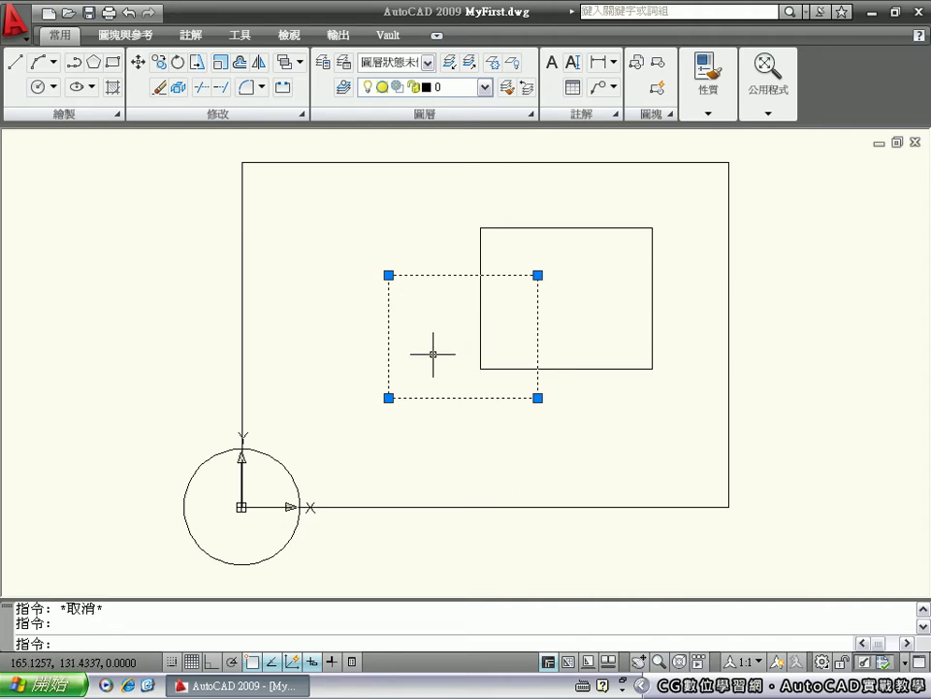
- Move the inner rectangle from its top-right corner onto the square's bottom-left corner
text(move)
key(Return)
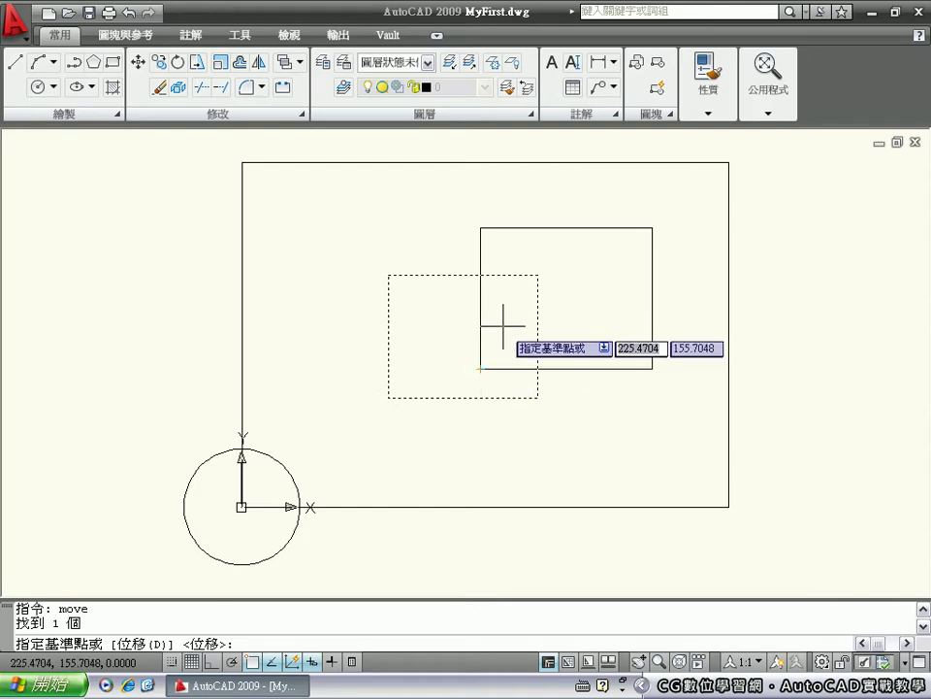
click(538, 275)
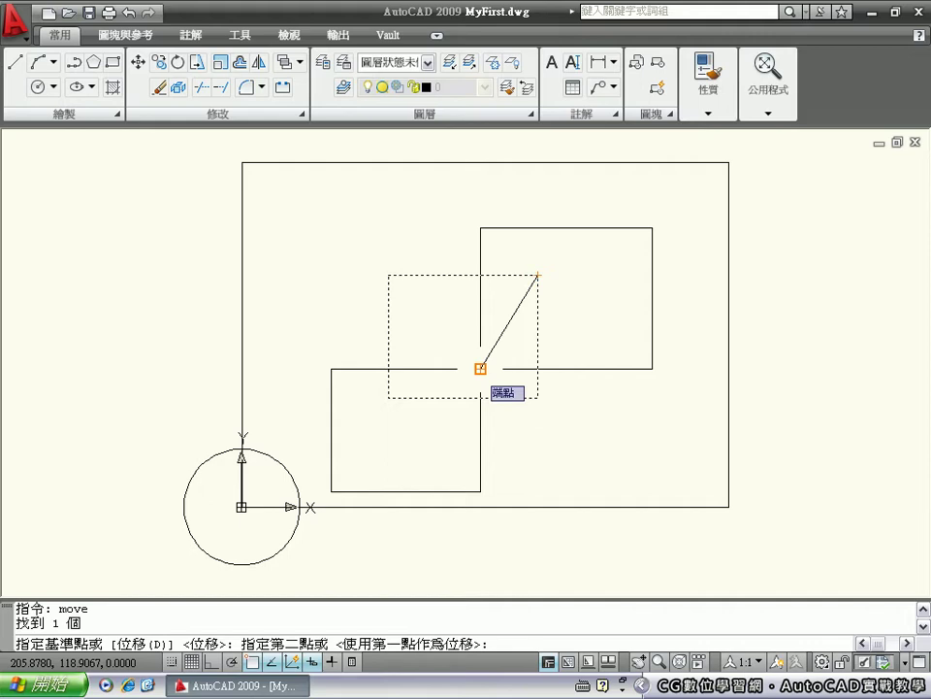
click(480, 369)
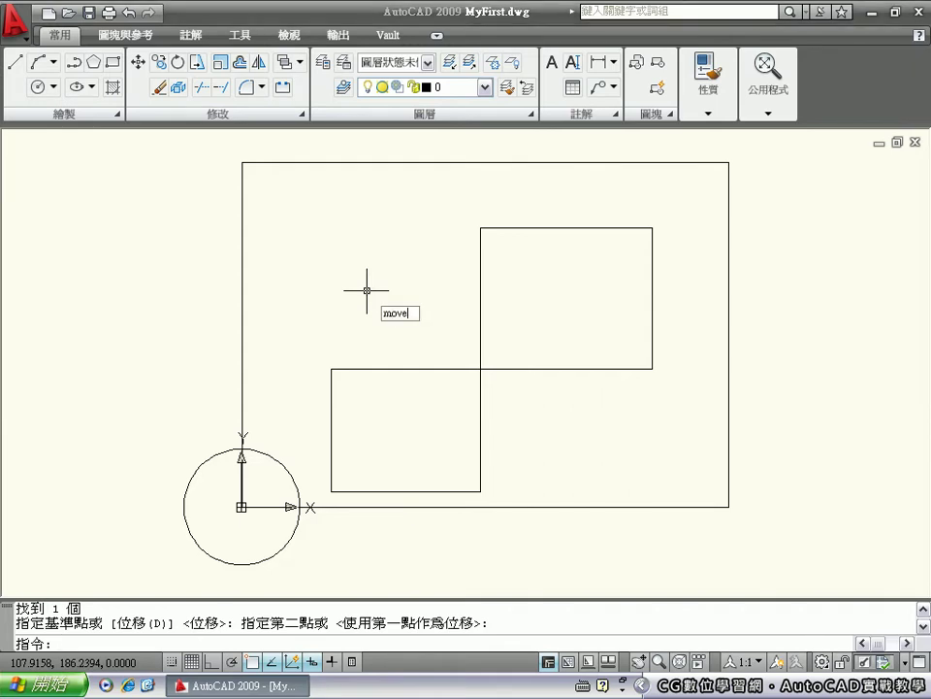
- Retry window and crossing selections until only the upper four-line square is selected
key(Return)
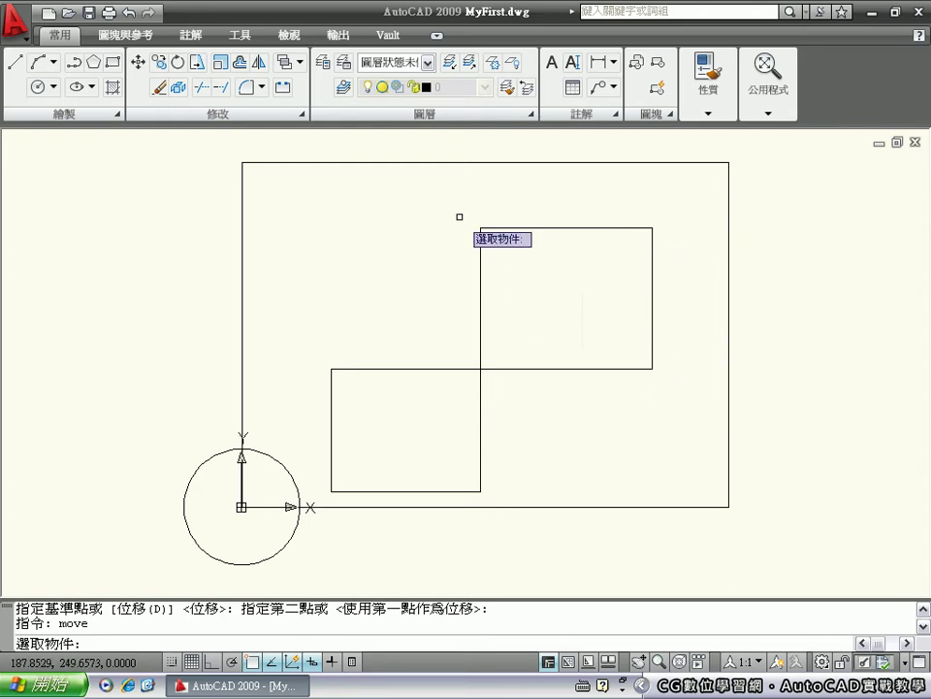
click(421, 193)
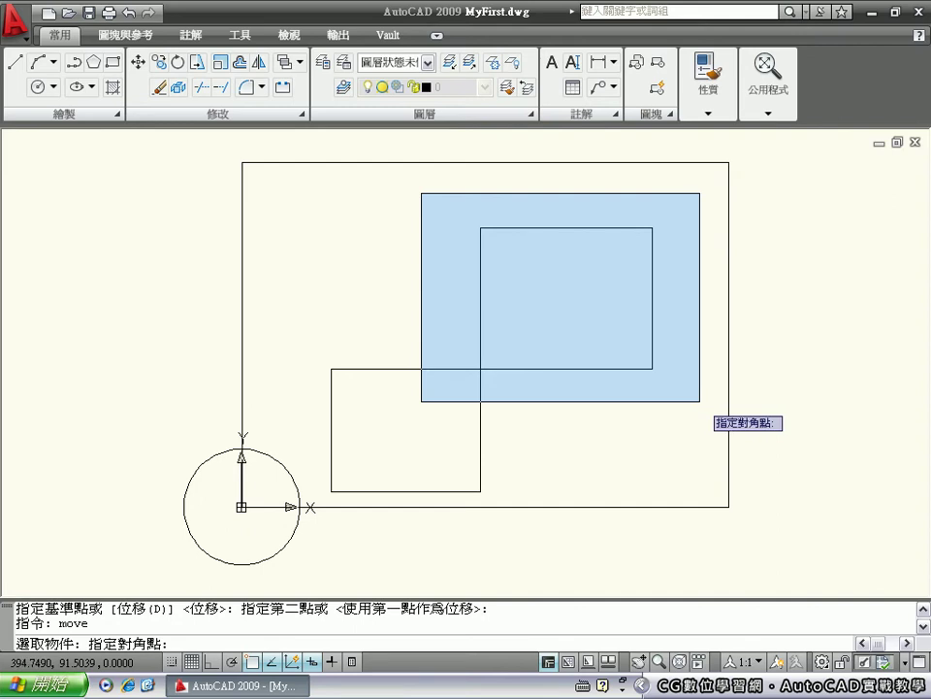
click(700, 401)
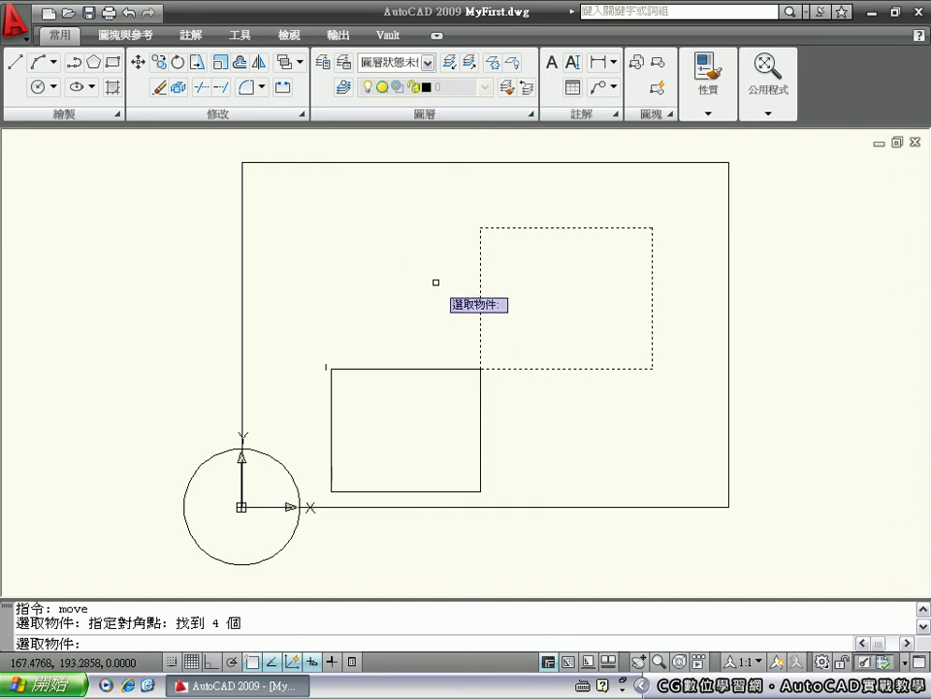
key(Escape)
click(444, 206)
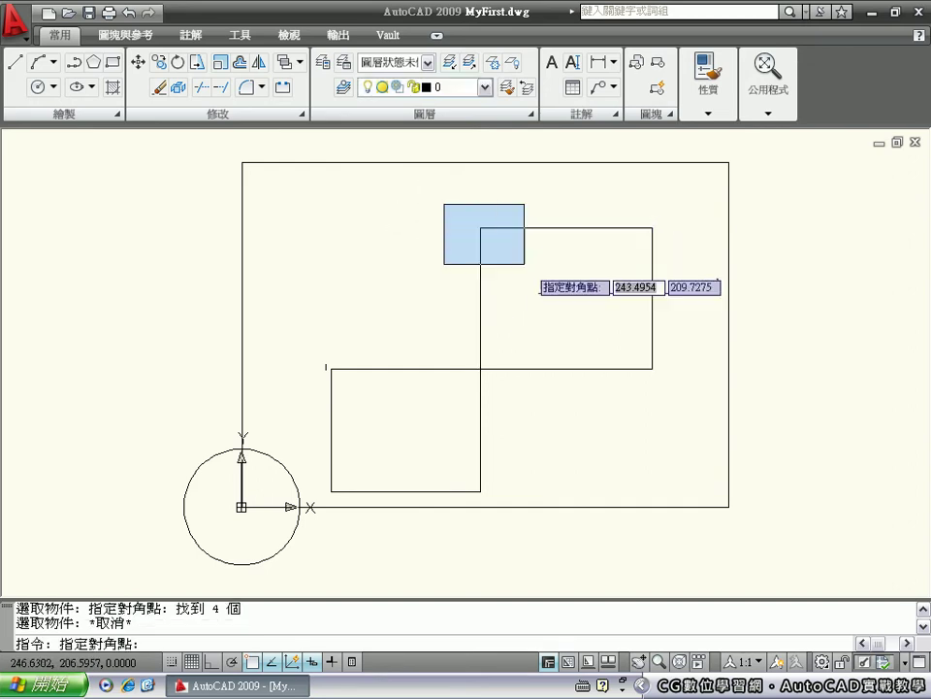
click(669, 386)
key(Escape)
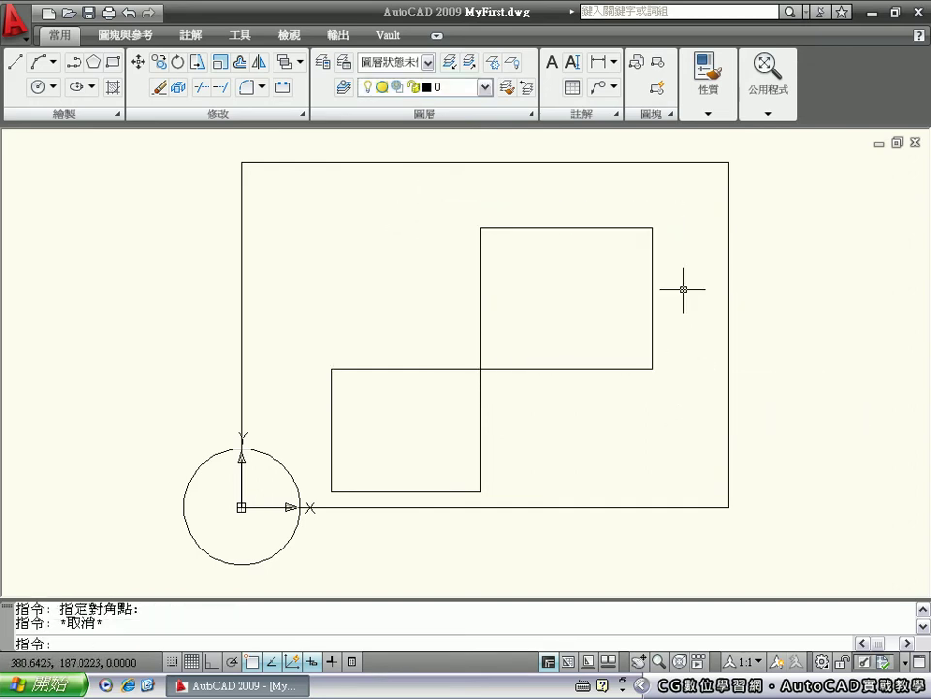
click(684, 202)
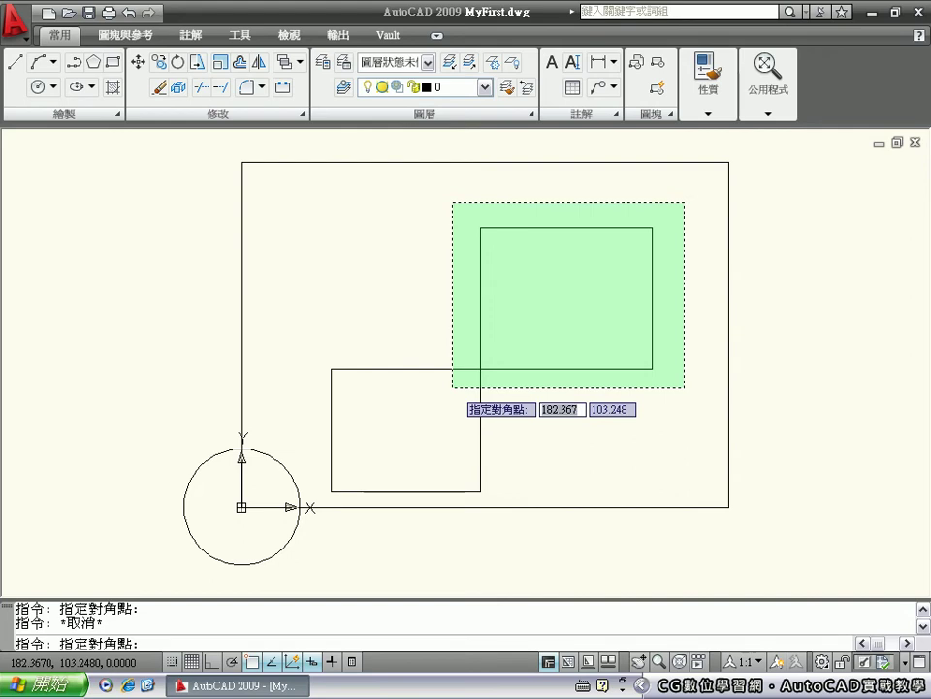
click(452, 387)
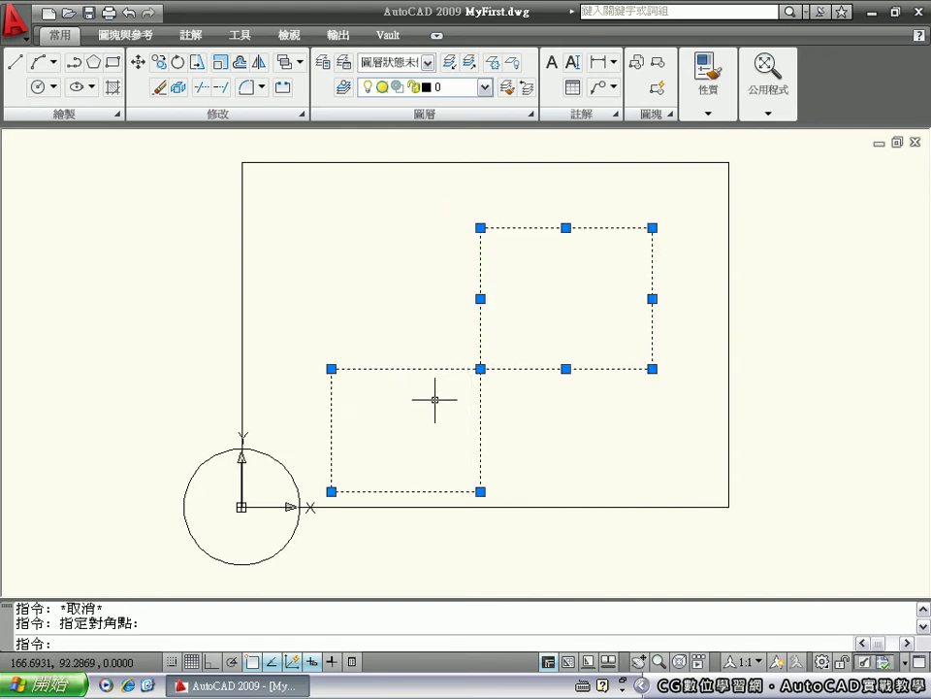
key(Escape)
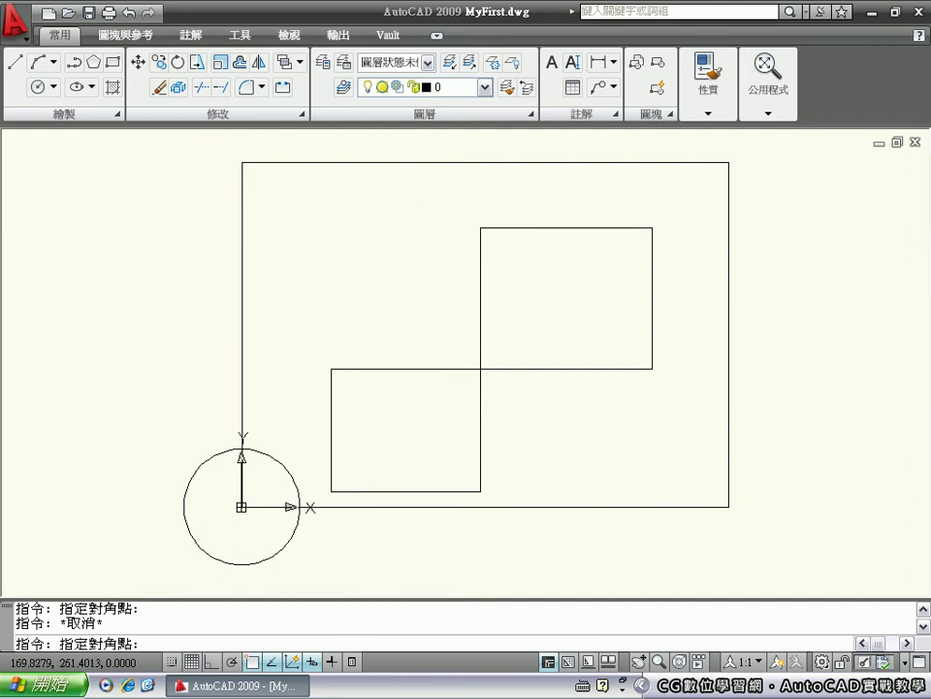
click(437, 203)
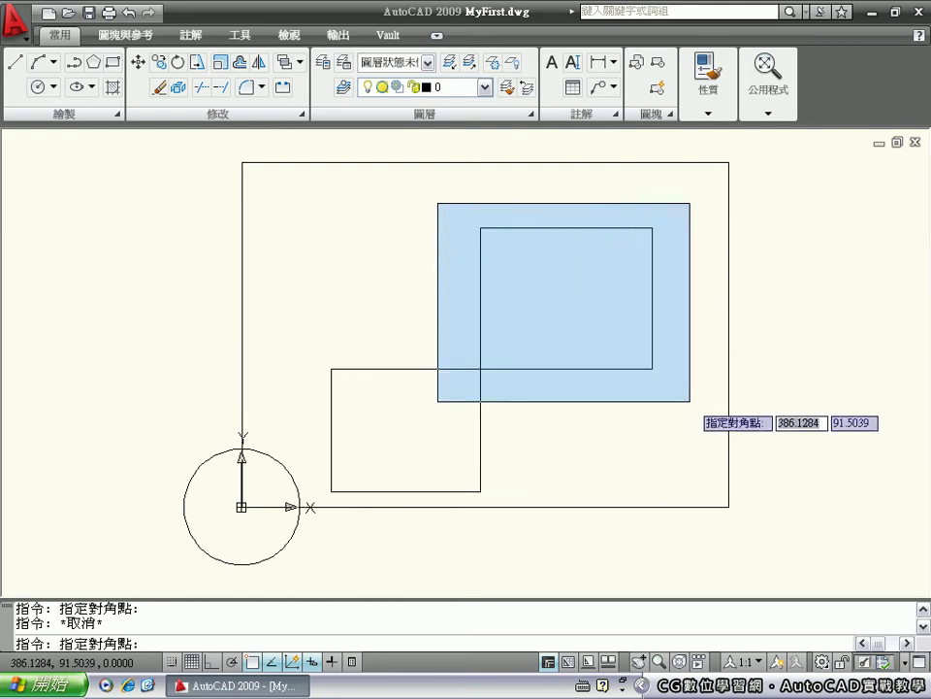
click(693, 399)
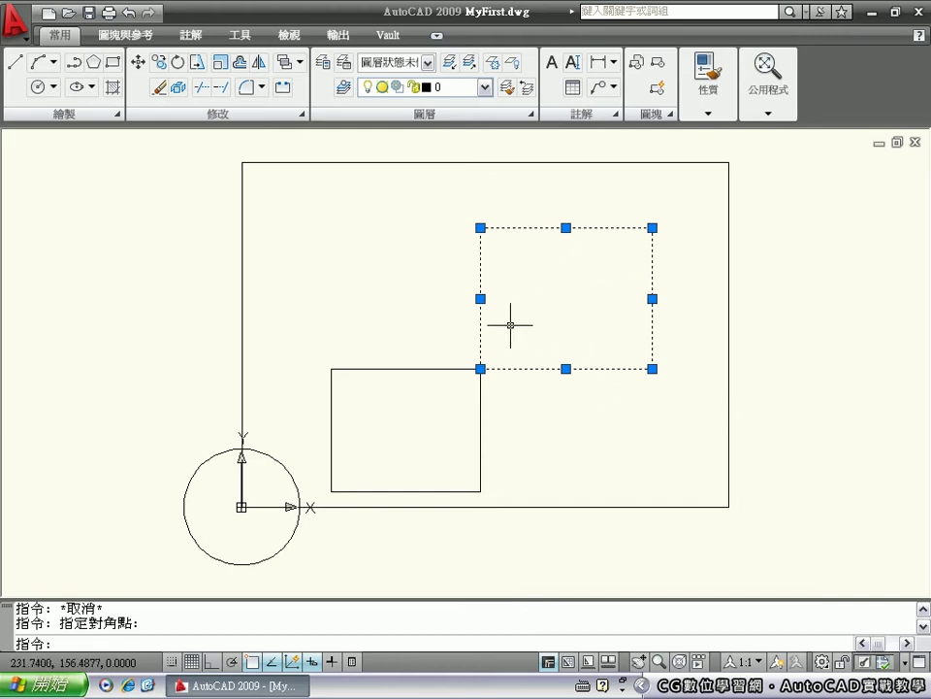
- Move the square left by its lower-right corner, across the border edge
text(m)
key(Return)
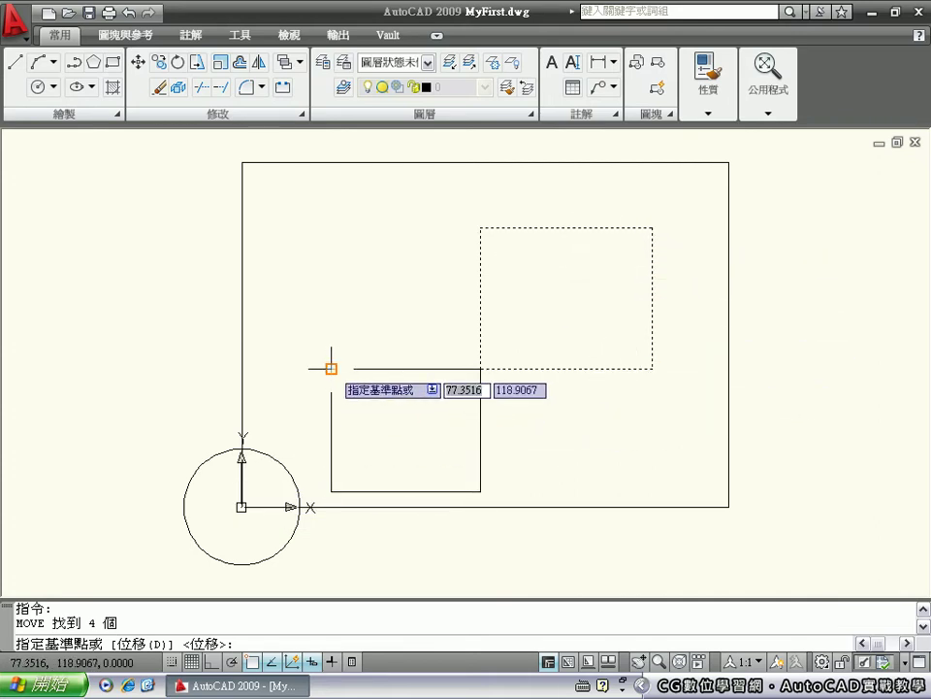
click(652, 369)
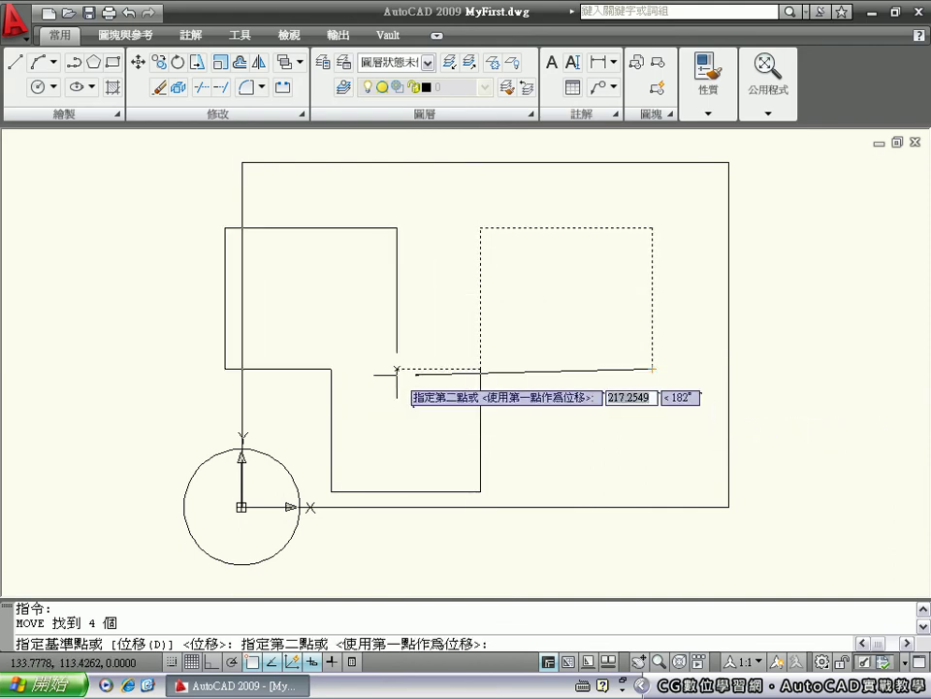
click(331, 369)
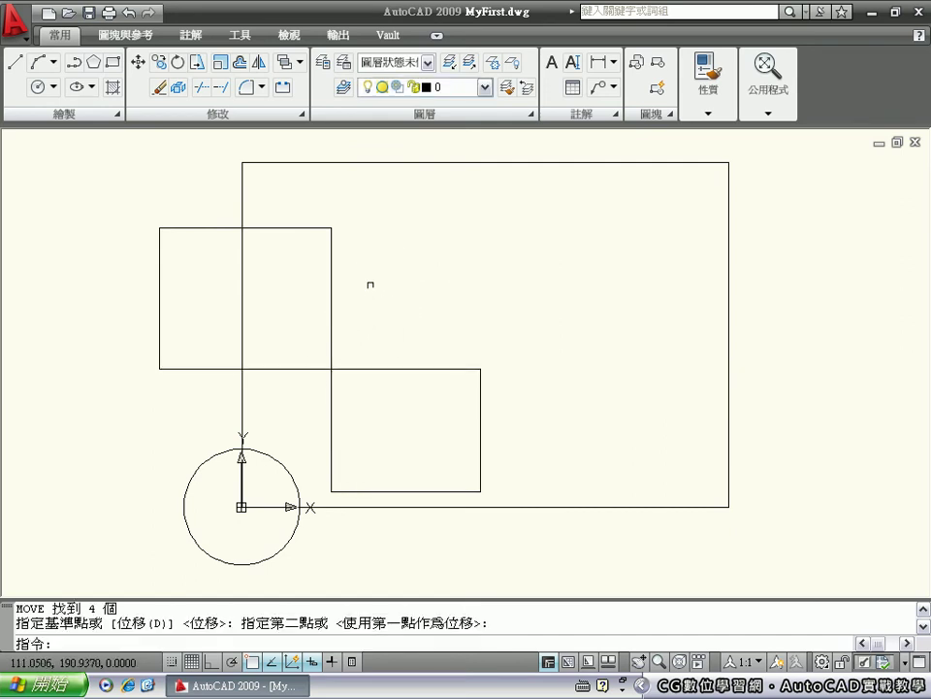
- Window-select the moved square and erase it
click(120, 201)
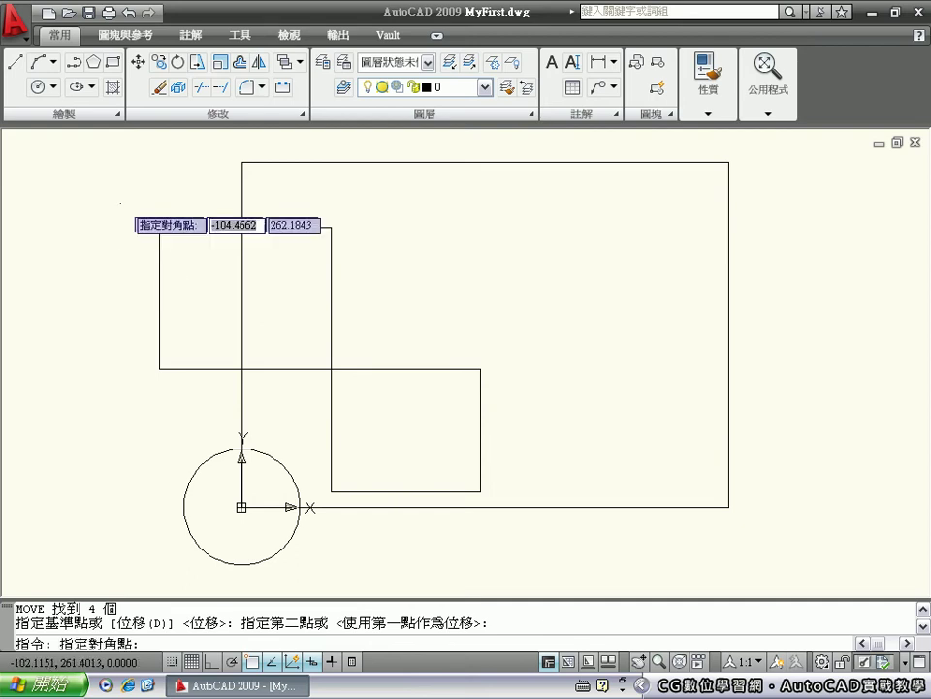
click(353, 384)
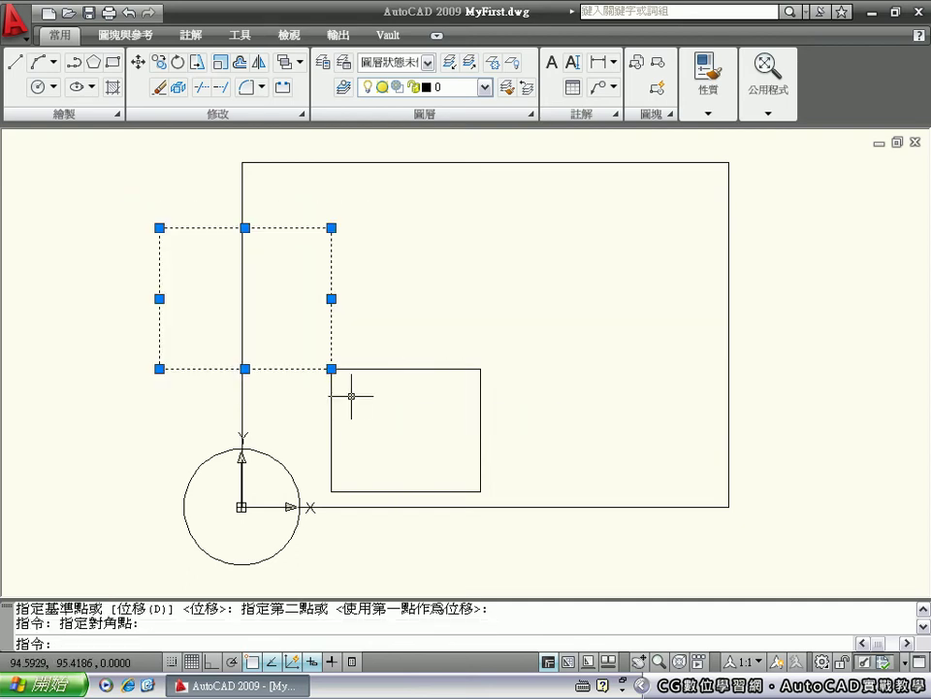
key(Delete)
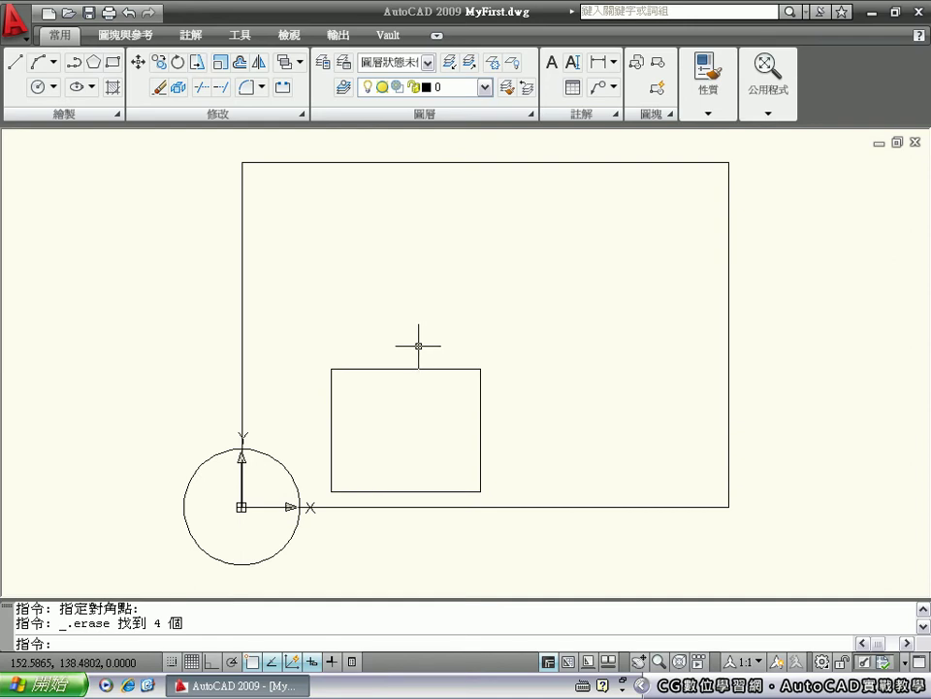
text(rotate)
key(Return)
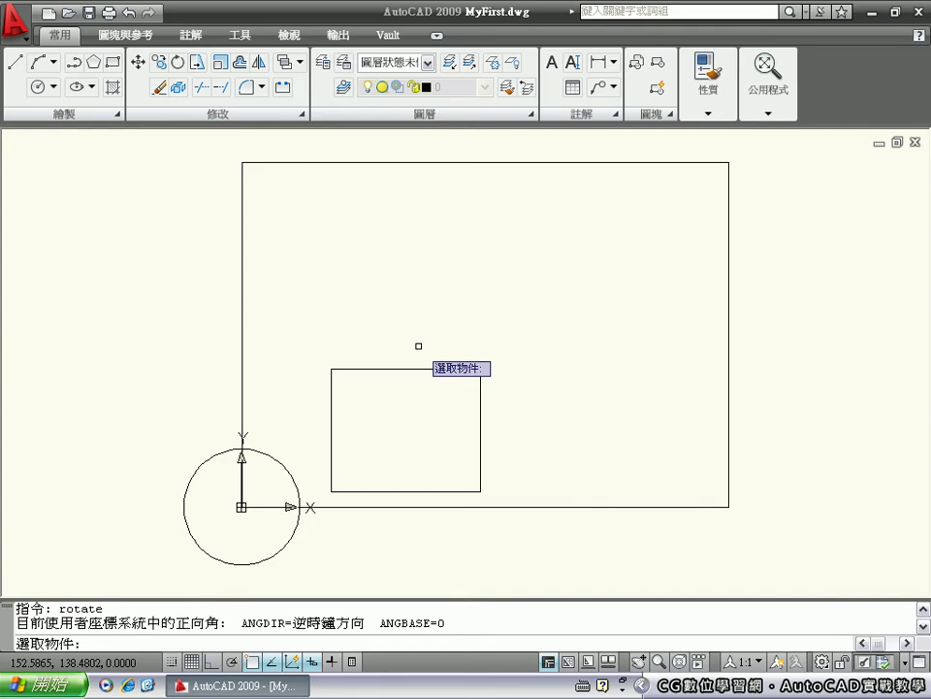
click(503, 350)
click(441, 398)
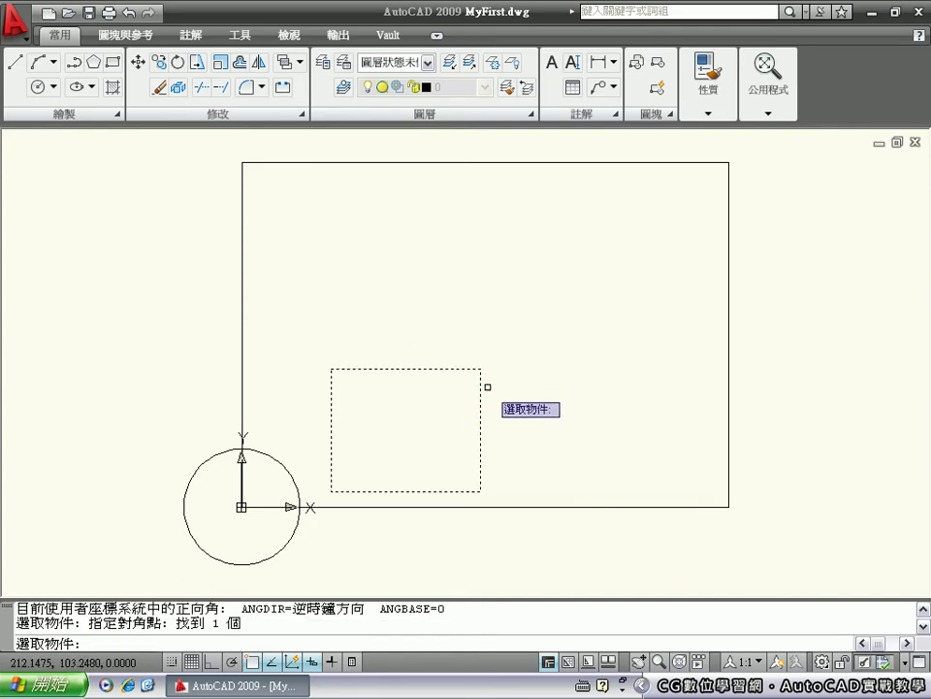
key(Return)
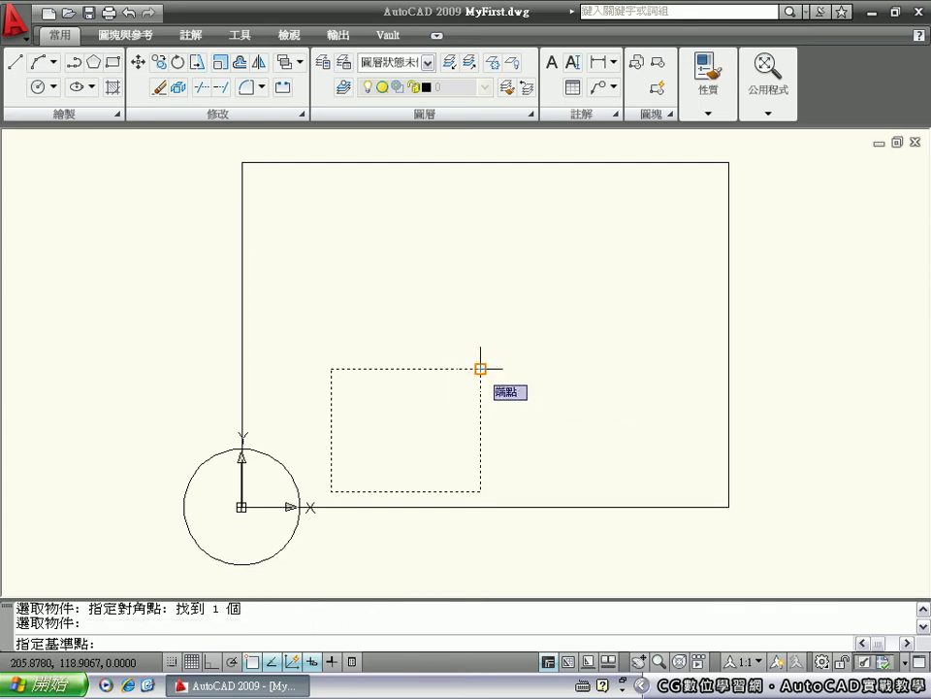
click(480, 369)
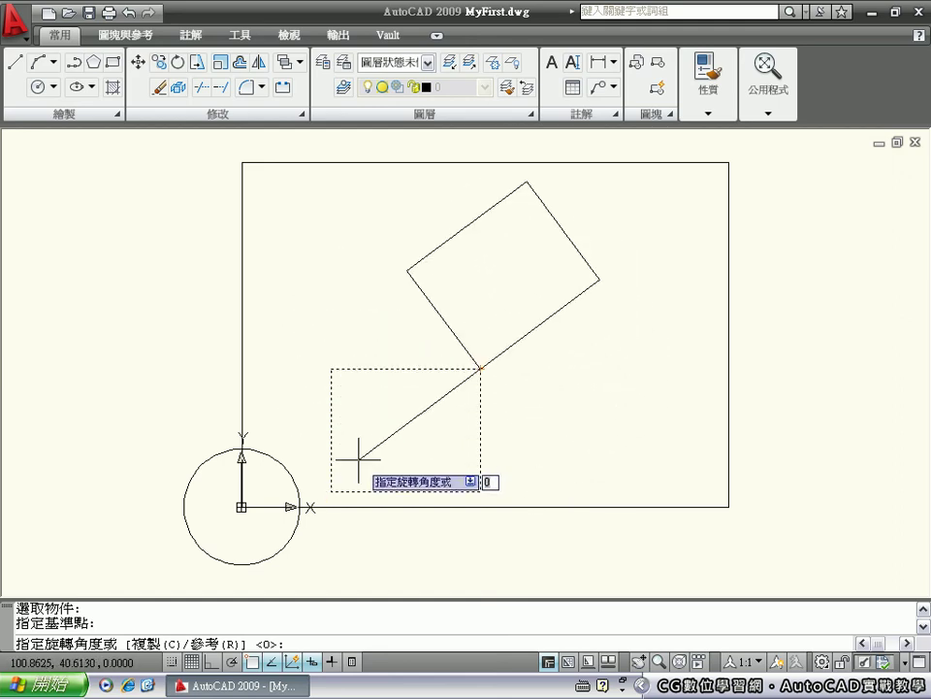
text(45)
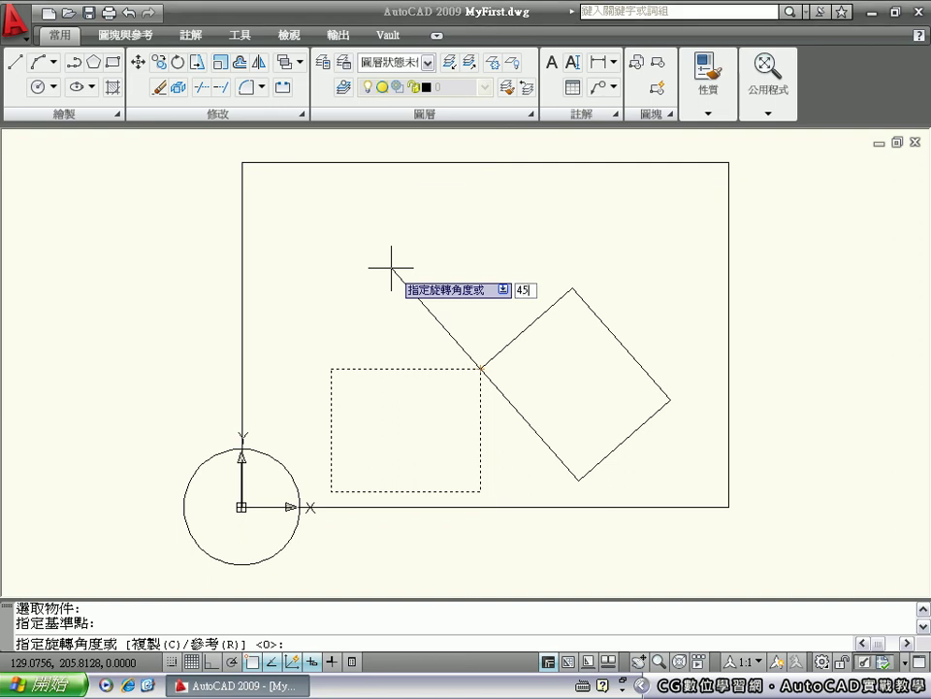
key(Return)
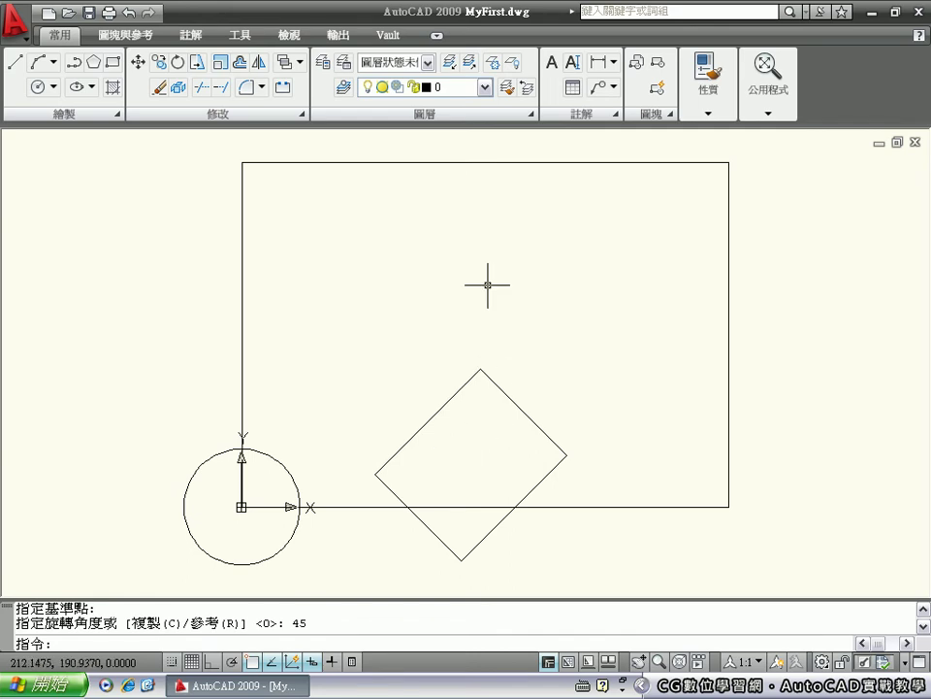
click(130, 13)
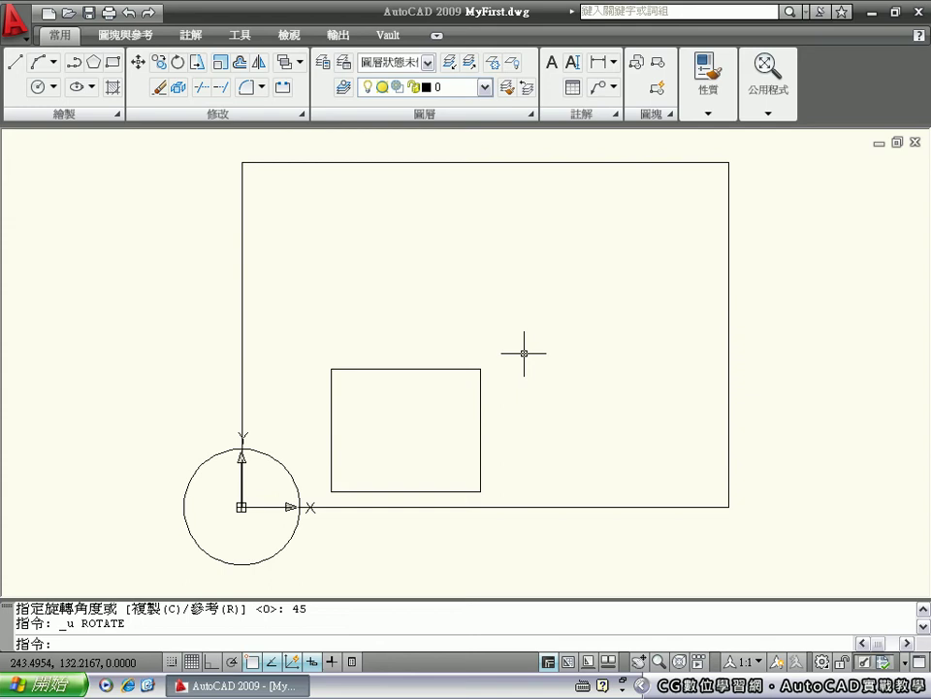
- Scale the rectangle and the circle by 1.5 using the circle's centre at the origin as base point
text(scale)
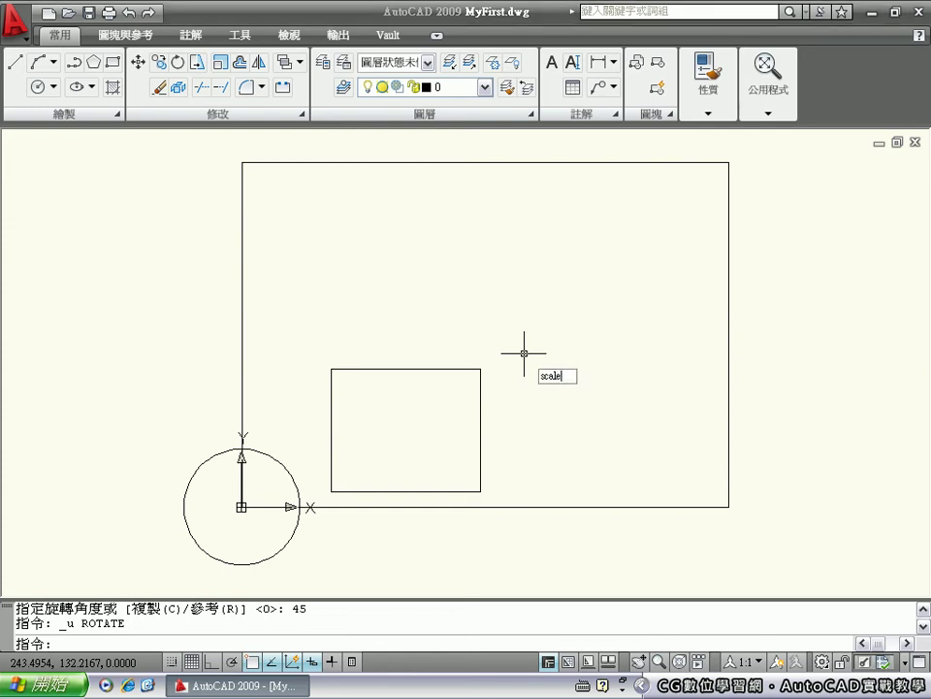
key(Return)
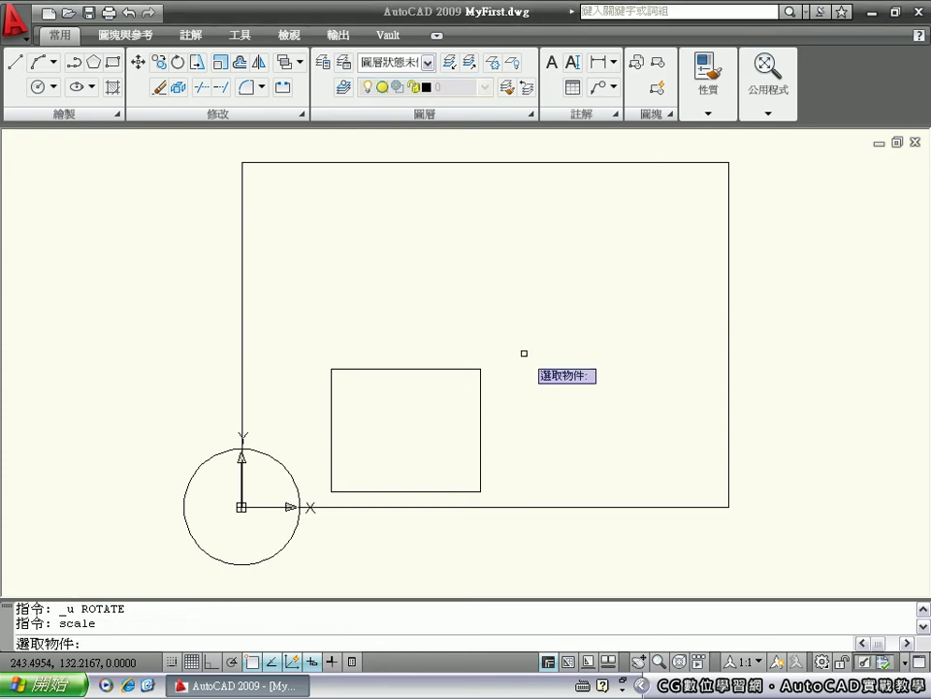
click(481, 397)
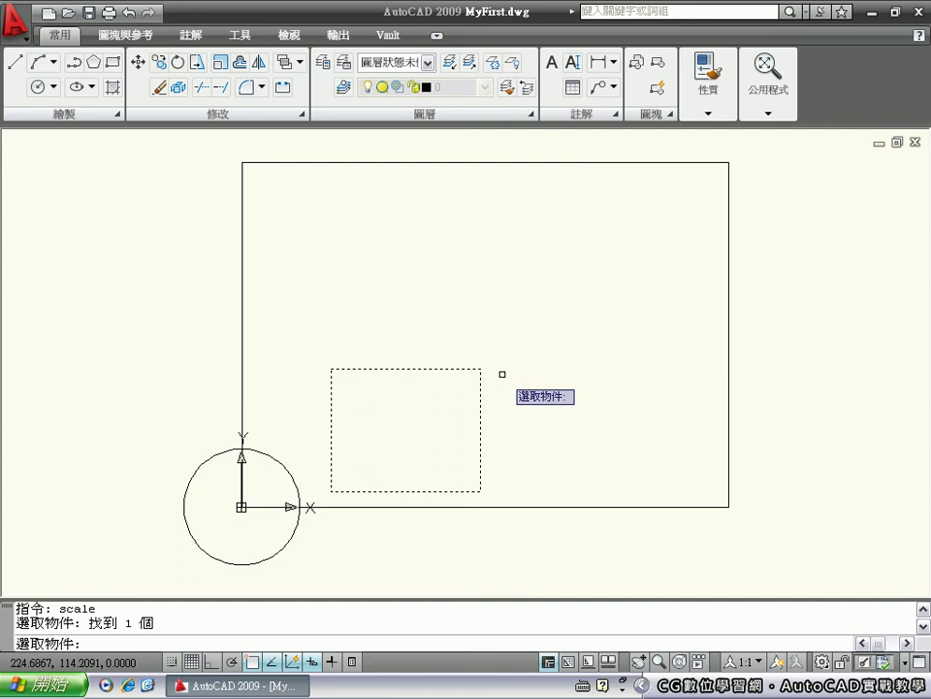
click(279, 461)
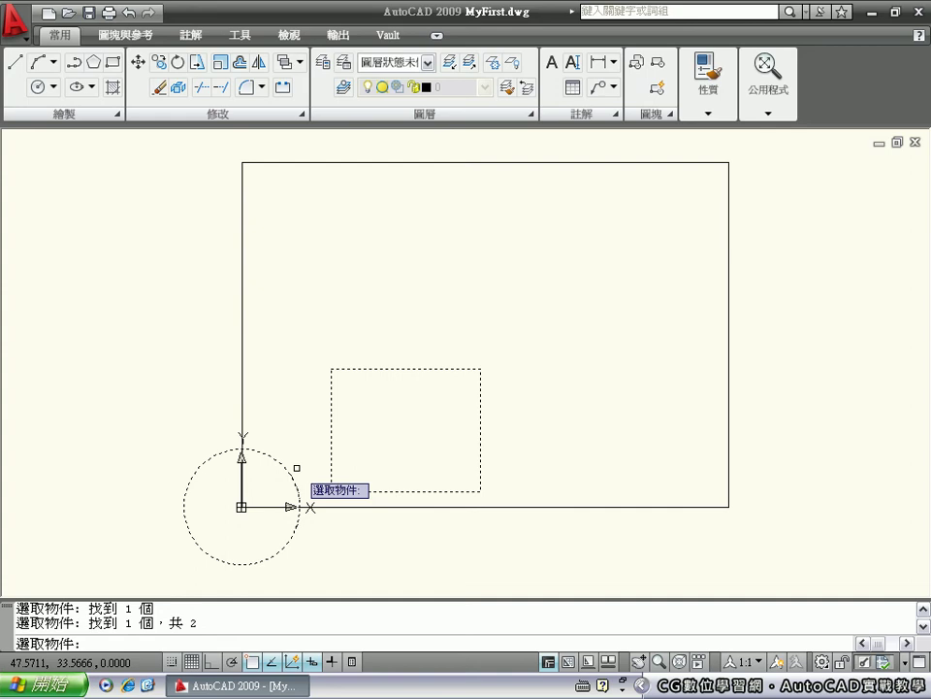
key(Return)
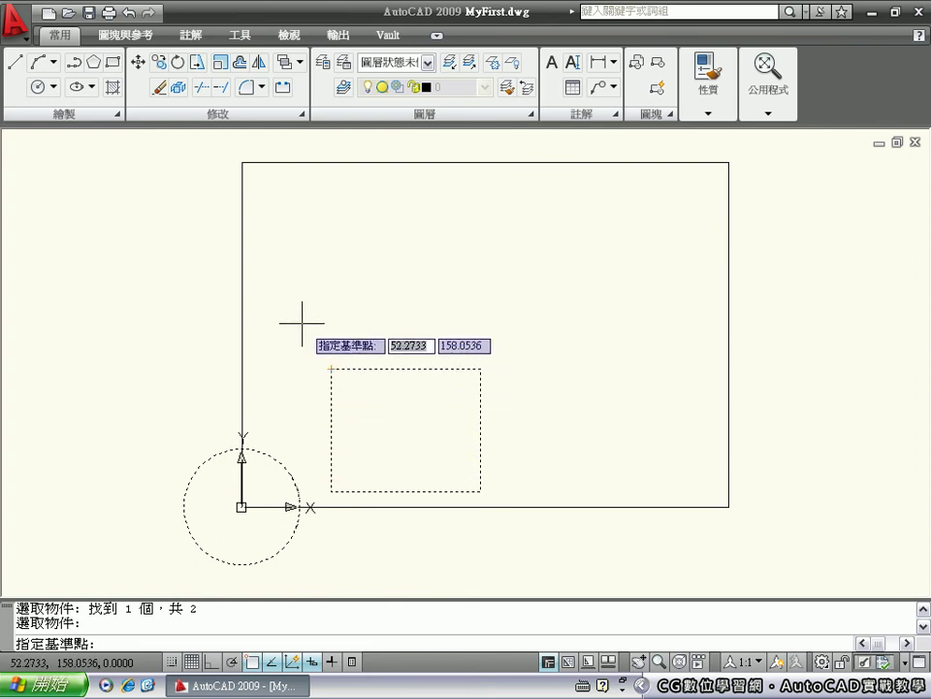
click(241, 506)
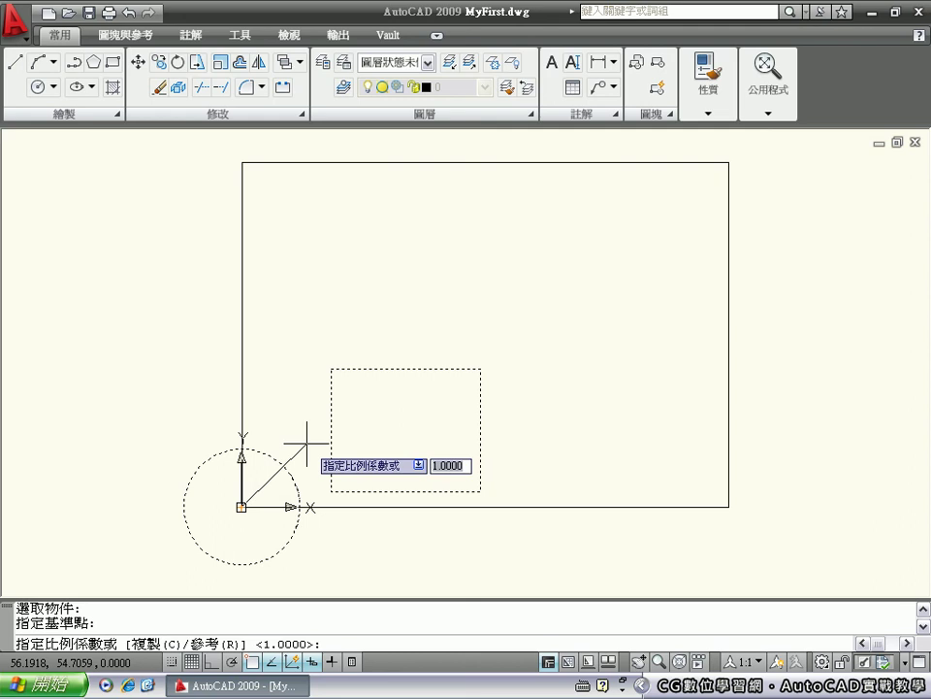
text(1.5)
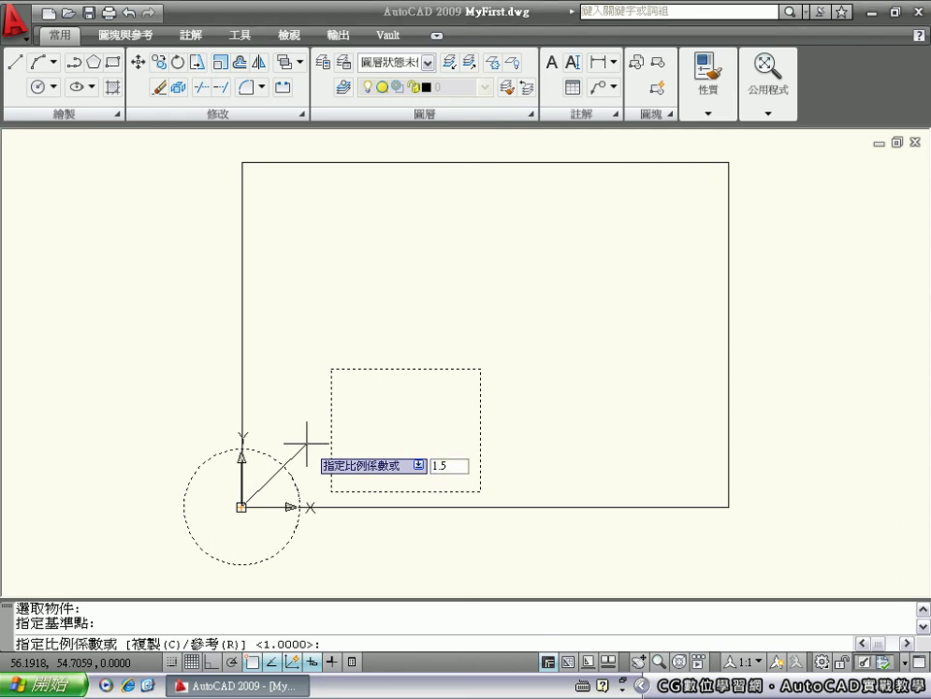
key(Return)
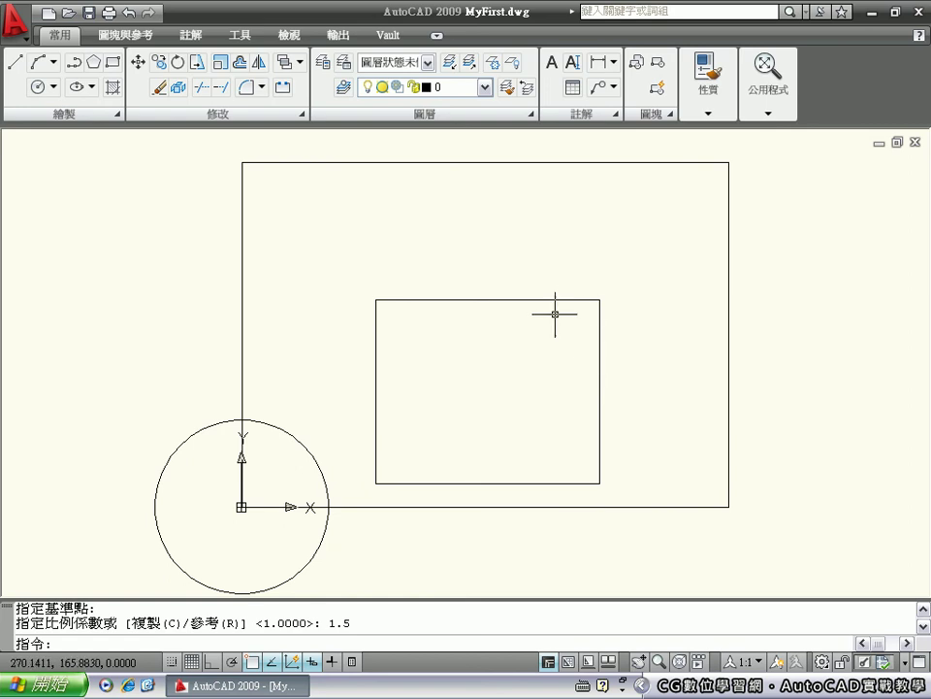
- Move the enlarged rectangle up and left so it fits inside the 420×297 border
click(599, 359)
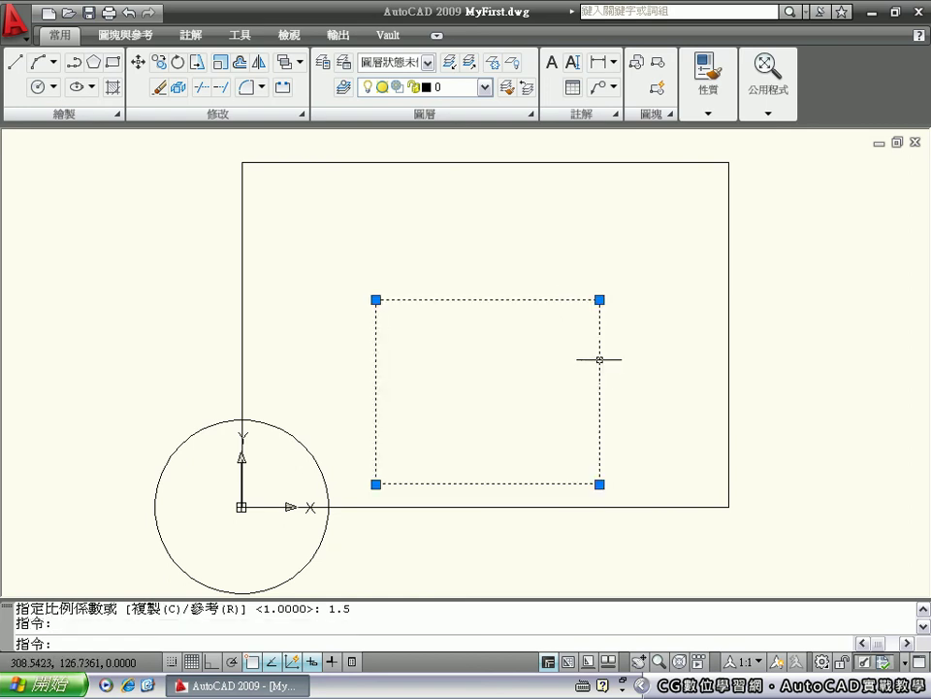
text(m)
key(Return)
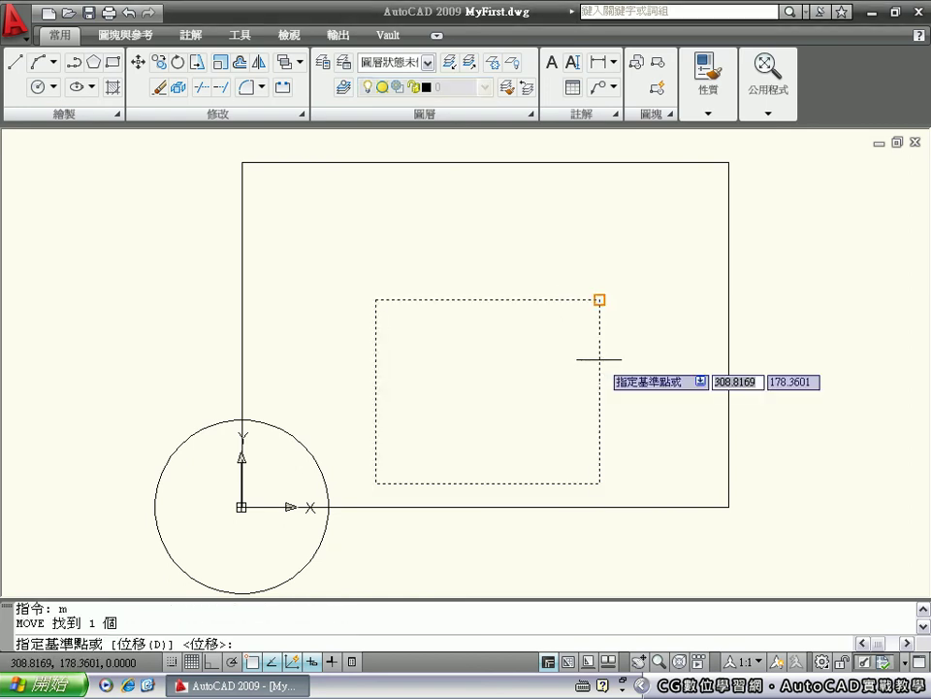
click(517, 408)
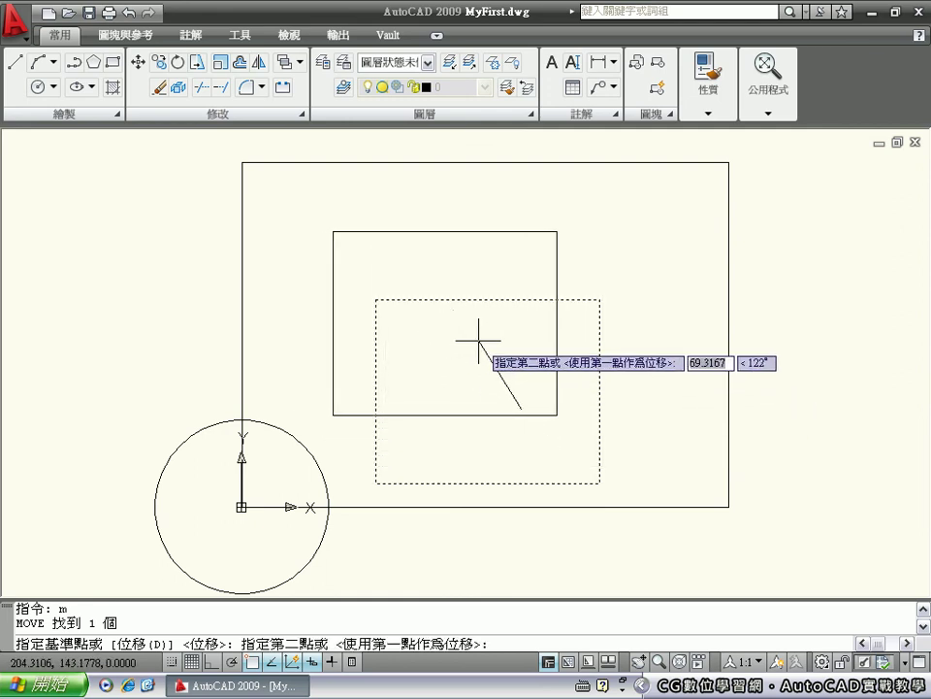
click(478, 340)
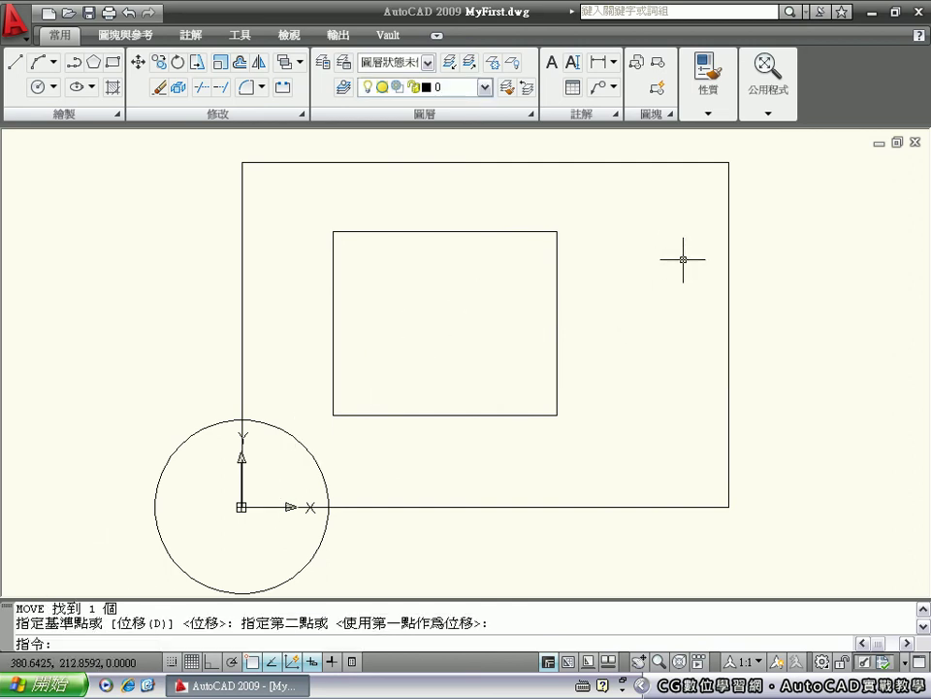
click(556, 312)
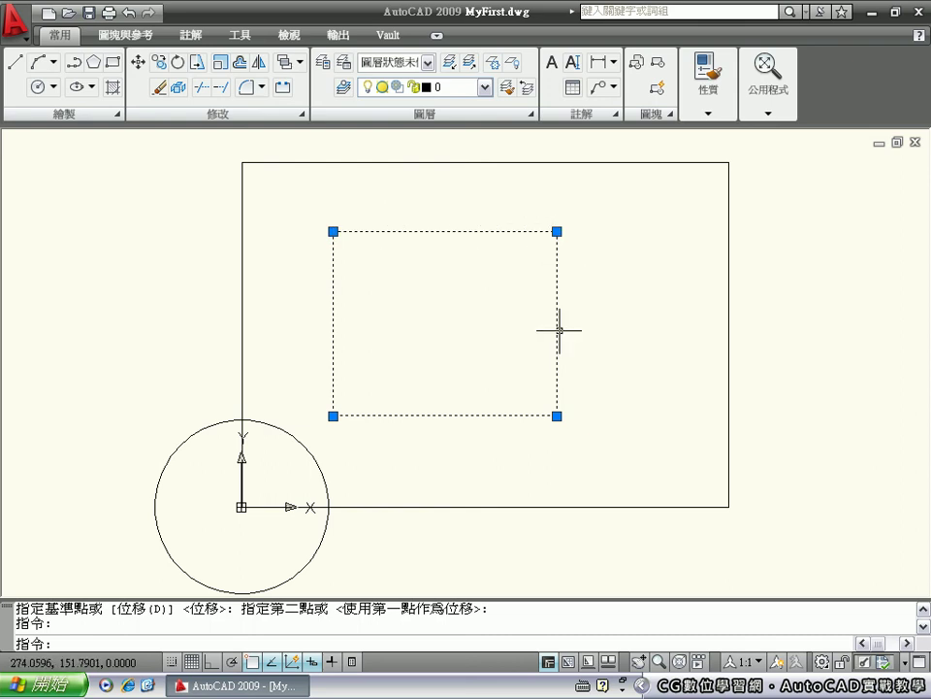
mouse_move(557, 415)
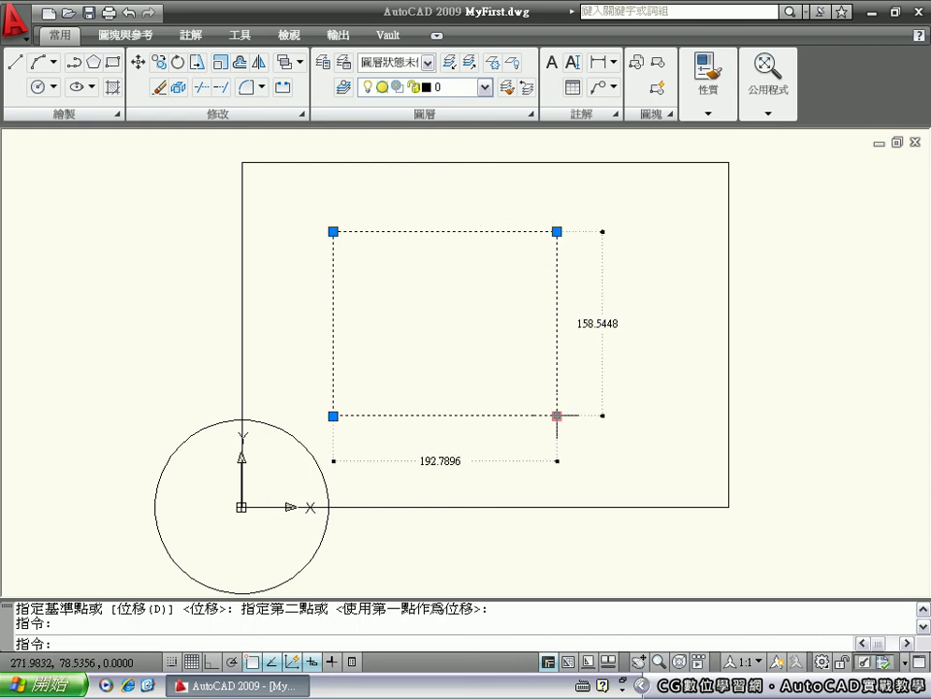